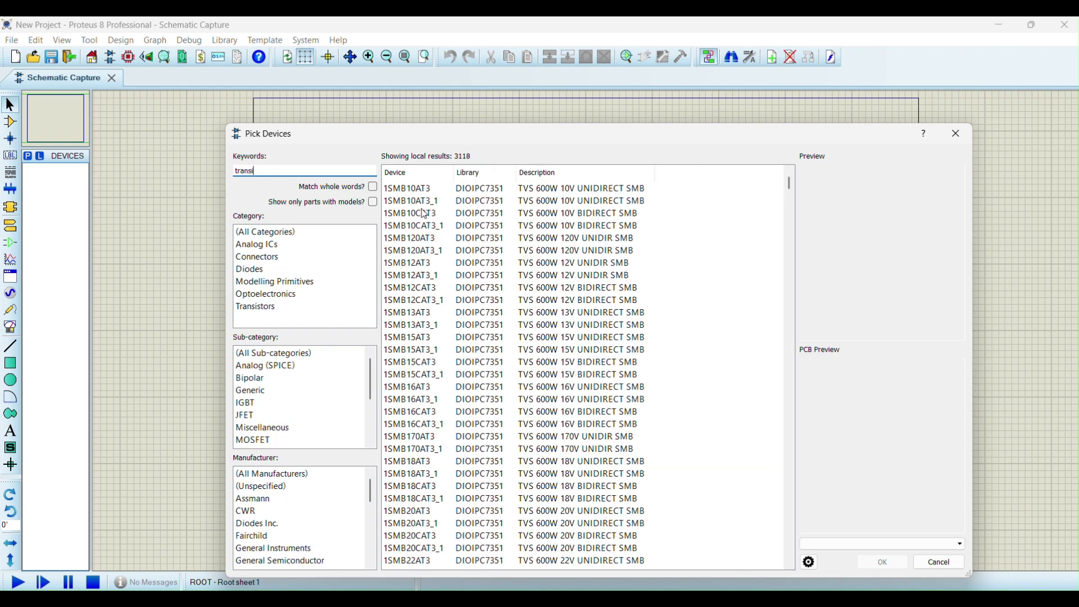
# Step: Search the device library for "transis" and "resis", adding the 2N1711 transistor and the 10WATT0R1 resistor to the device list
pyautogui.write('s')
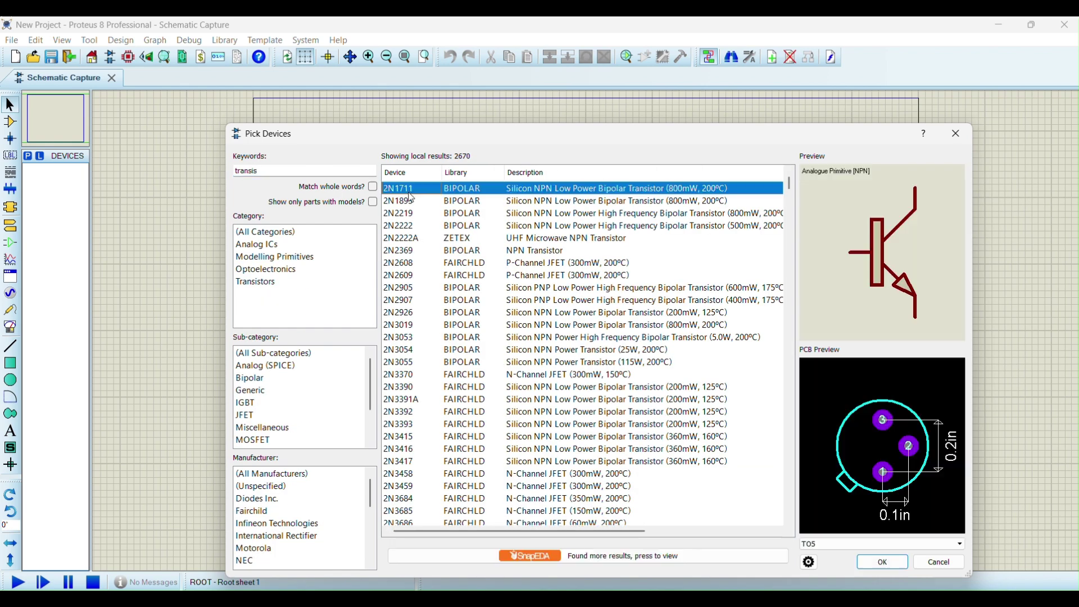
pyautogui.doubleClick(409, 194)
pyautogui.click(319, 170)
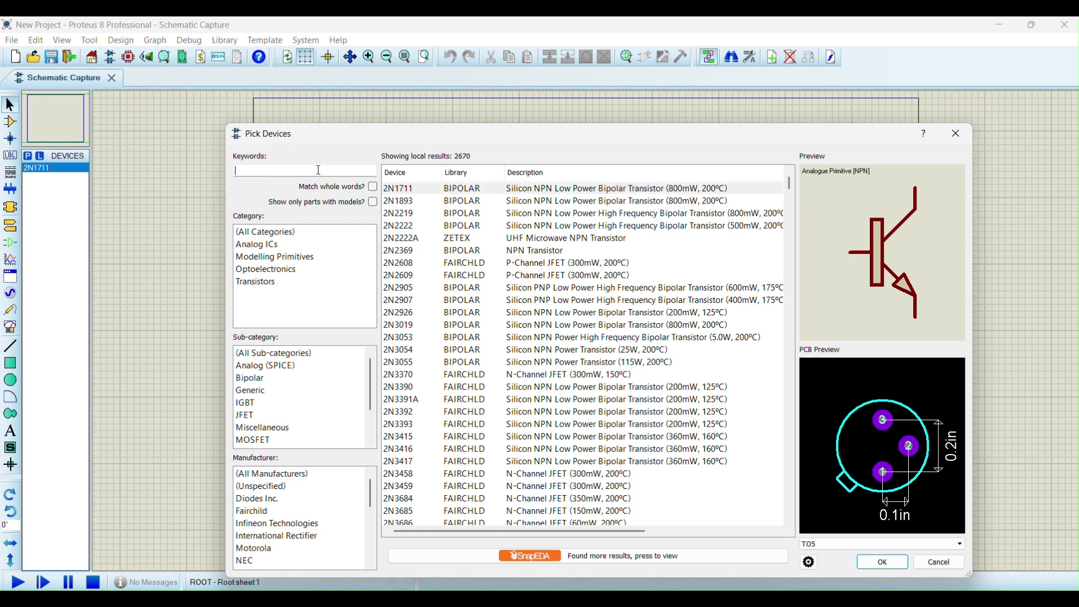
pyautogui.write('resis')
pyautogui.doubleClick(422, 192)
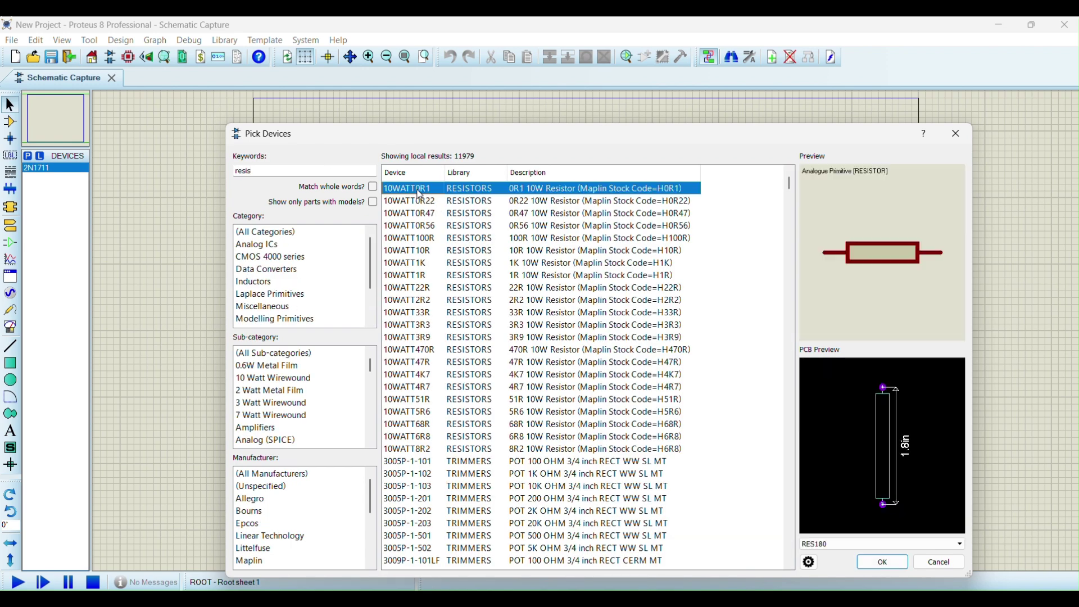
# Step: Search the device library for "cap" and add the C3225X7R1H105M 1.0uF ceramic capacitor to the device list
pyautogui.click(327, 166)
pyautogui.press('BackSpace')
pyautogui.press('BackSpace')
pyautogui.press('BackSpace')
pyautogui.press('BackSpace')
pyautogui.press('BackSpace')
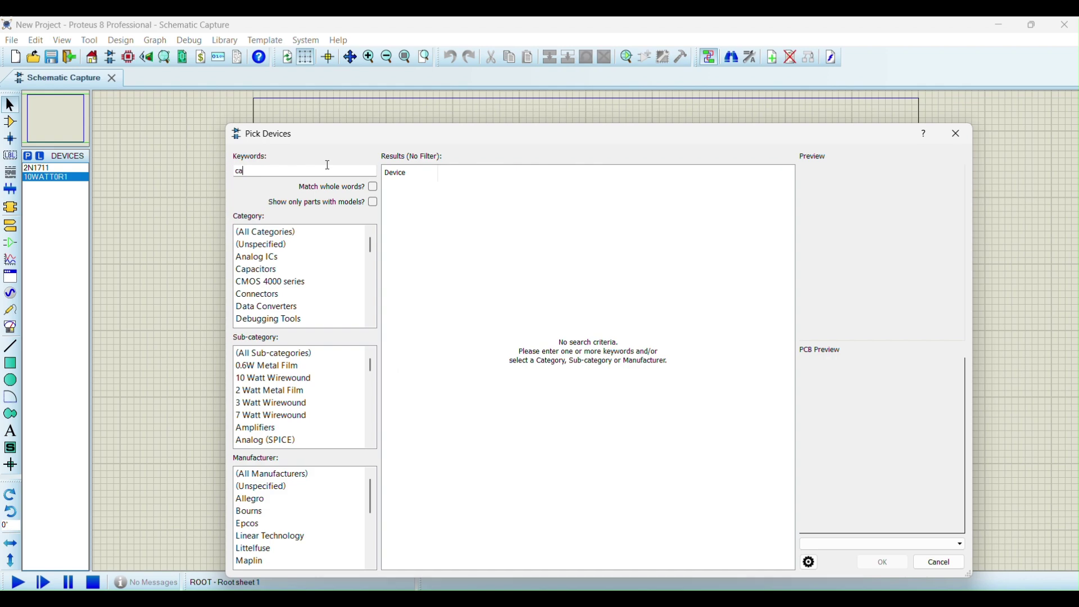
pyautogui.write('cap')
pyautogui.doubleClick(416, 192)
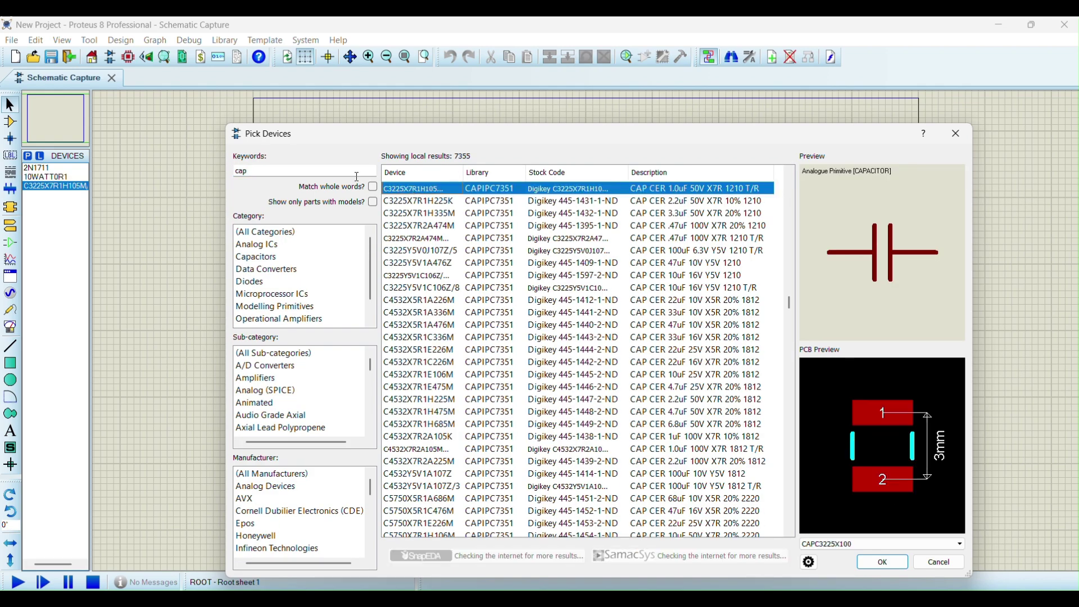
# Step: Search for "battery", add the BATTERY DC voltage source from the ACTIVE library, and finish picking devices
pyautogui.click(313, 170)
pyautogui.press('BackSpace')
pyautogui.press('BackSpace')
pyautogui.press('BackSpace')
pyautogui.write('batter')
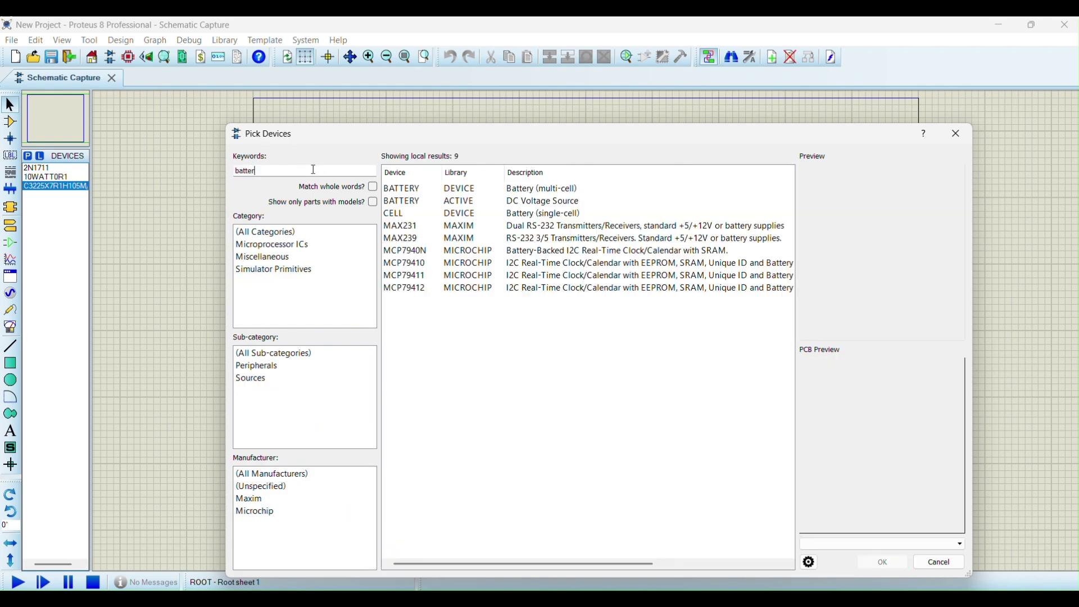
pyautogui.write('y')
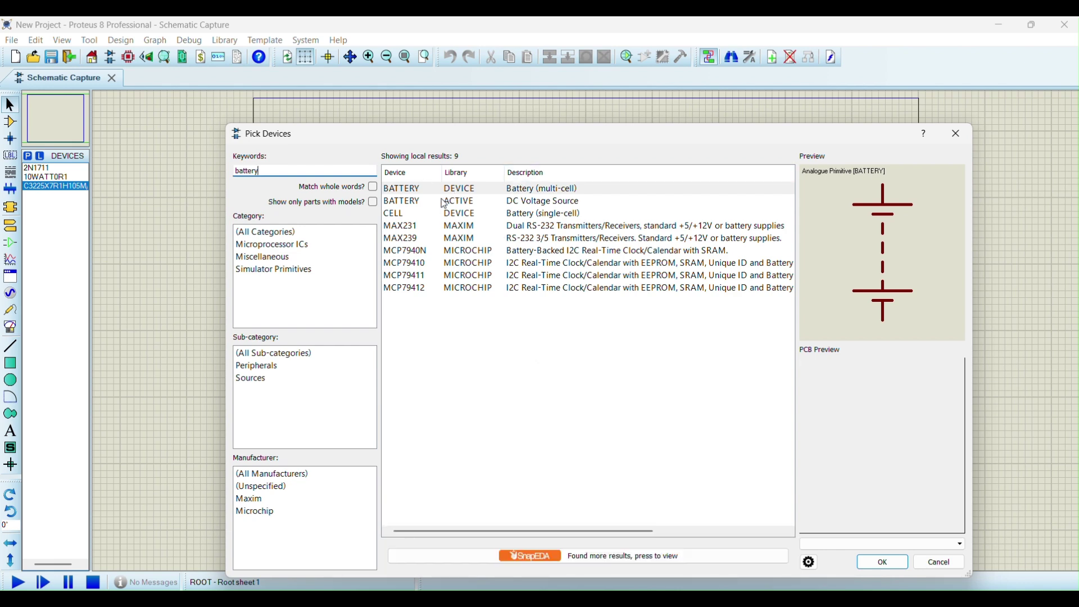
pyautogui.doubleClick(444, 202)
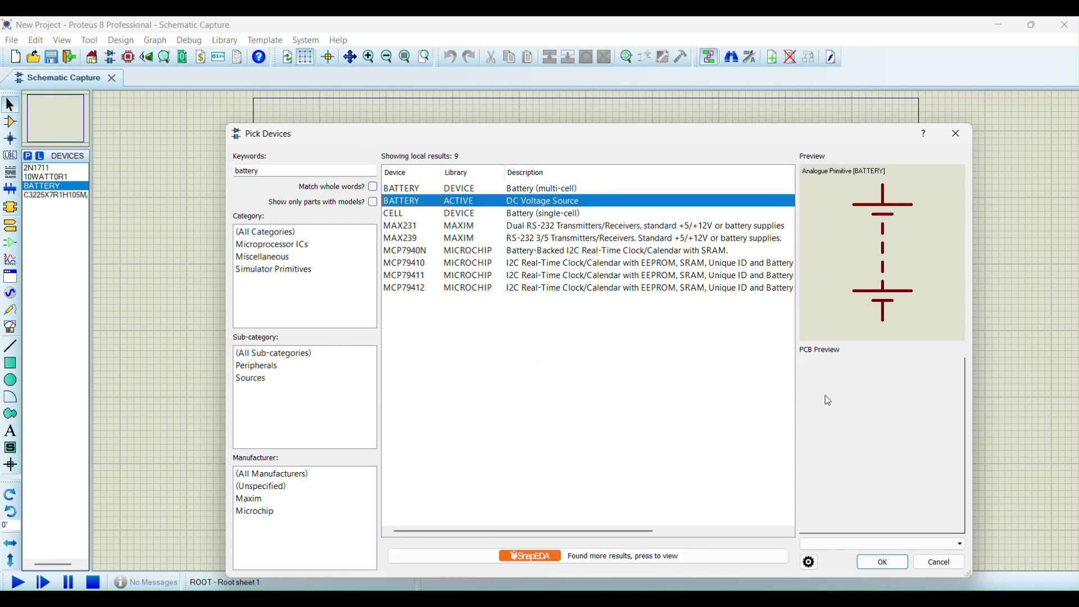
pyautogui.click(876, 563)
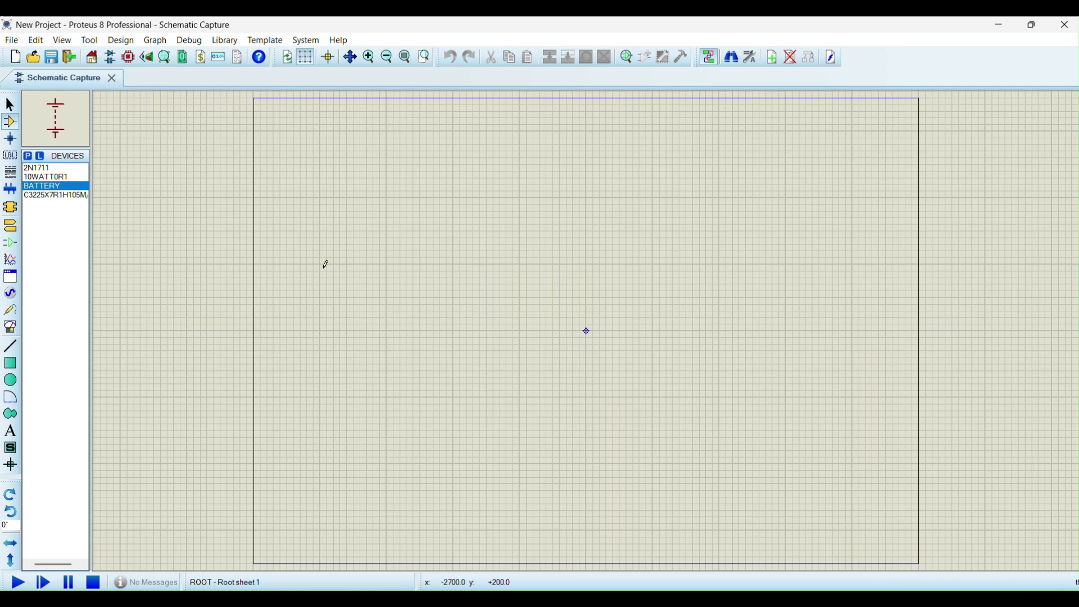
# Step: Place the 2N1711 transistor on the schematic, in the sheet's left half slightly above the centre
pyautogui.click(61, 169)
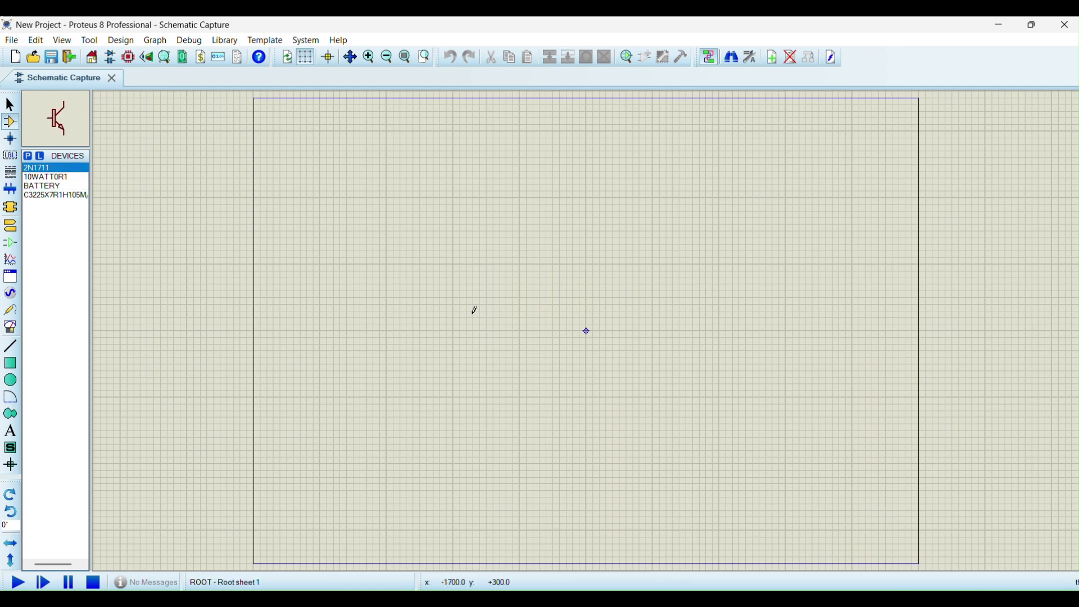
pyautogui.click(441, 305)
pyautogui.click(440, 299)
pyautogui.scroll(1, 440, 299)
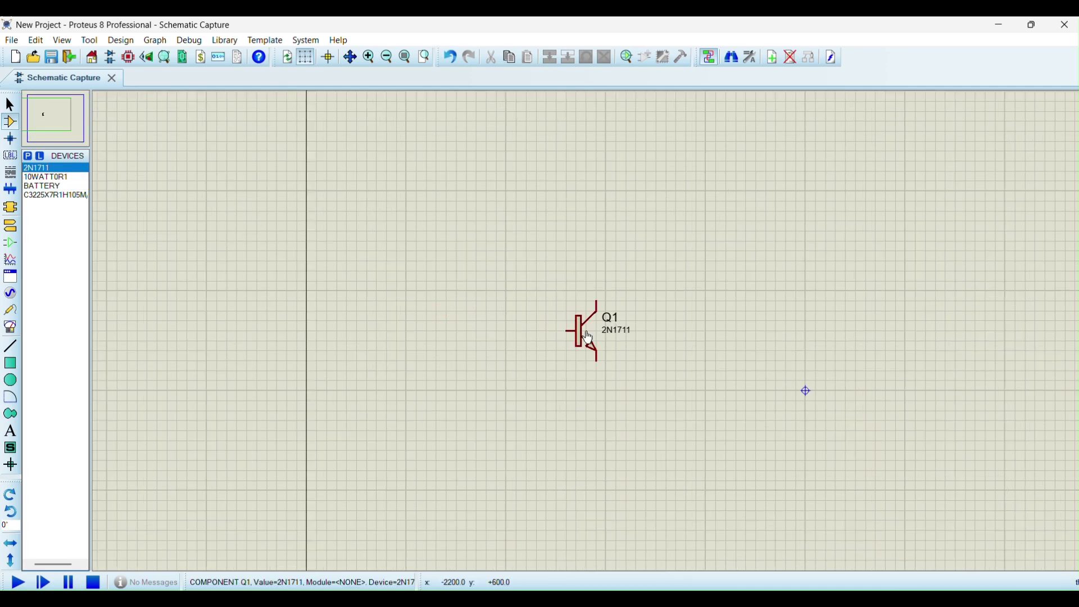
# Step: Place a 10WATT0R1 resistor above the transistor and rotate it clockwise so it stands vertical
pyautogui.click(51, 177)
pyautogui.click(590, 200)
pyautogui.click(590, 191)
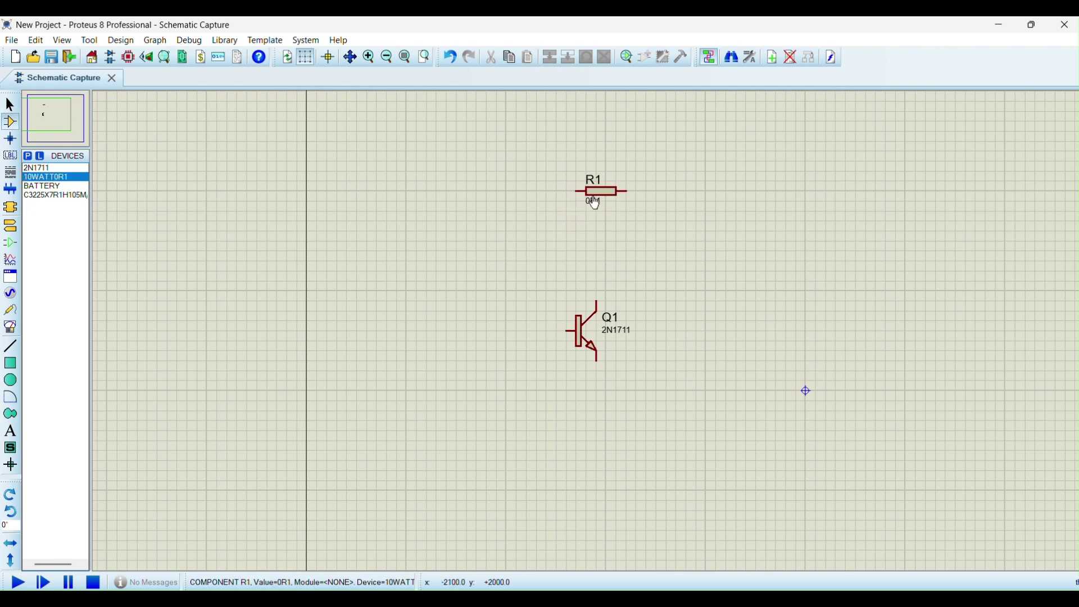
pyautogui.rightClick(596, 199)
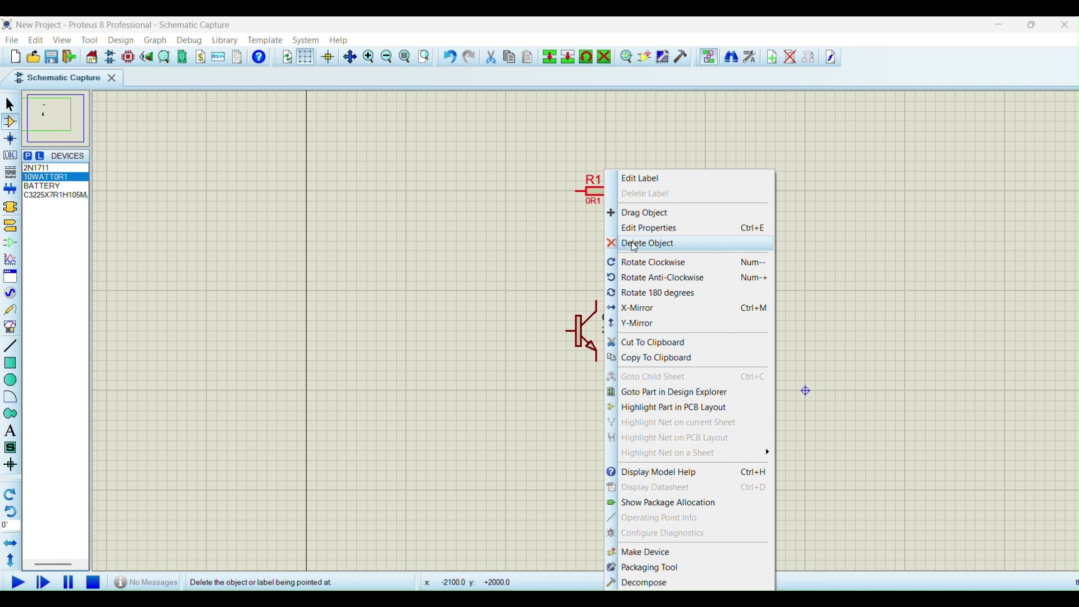
pyautogui.click(641, 262)
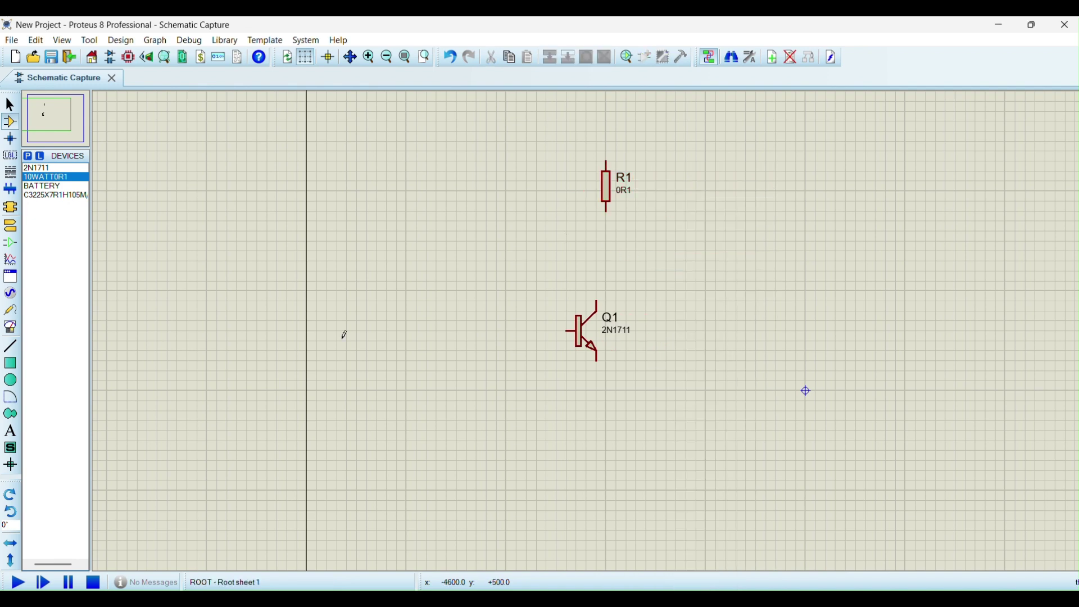
# Step: Place a second 10WATT0R1 resistor below the transistor and rotate it clockwise to match R1
pyautogui.click(600, 447)
pyautogui.click(600, 451)
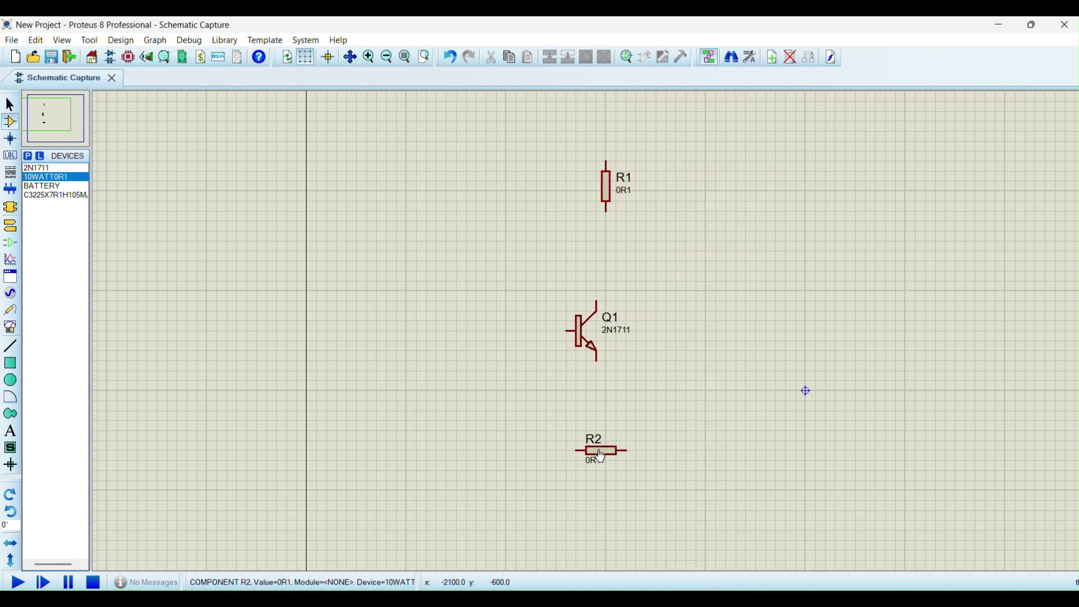
pyautogui.rightClick(600, 456)
pyautogui.click(649, 115)
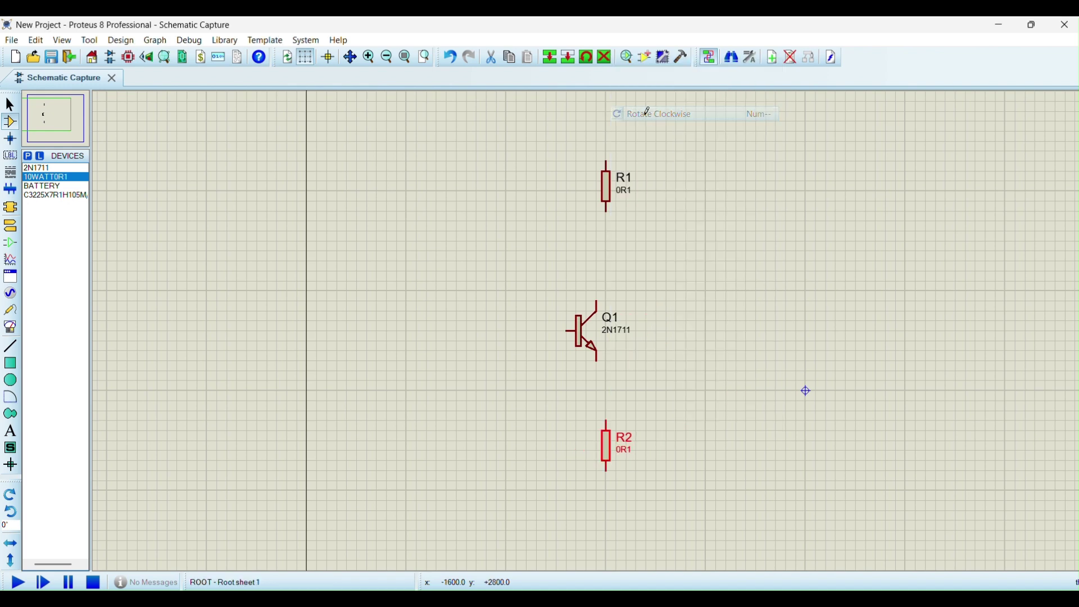
# Step: Place two more vertical 10WATT0R1 resistors to the left of the transistor, one level with R1 and one level with R2
pyautogui.click(429, 194)
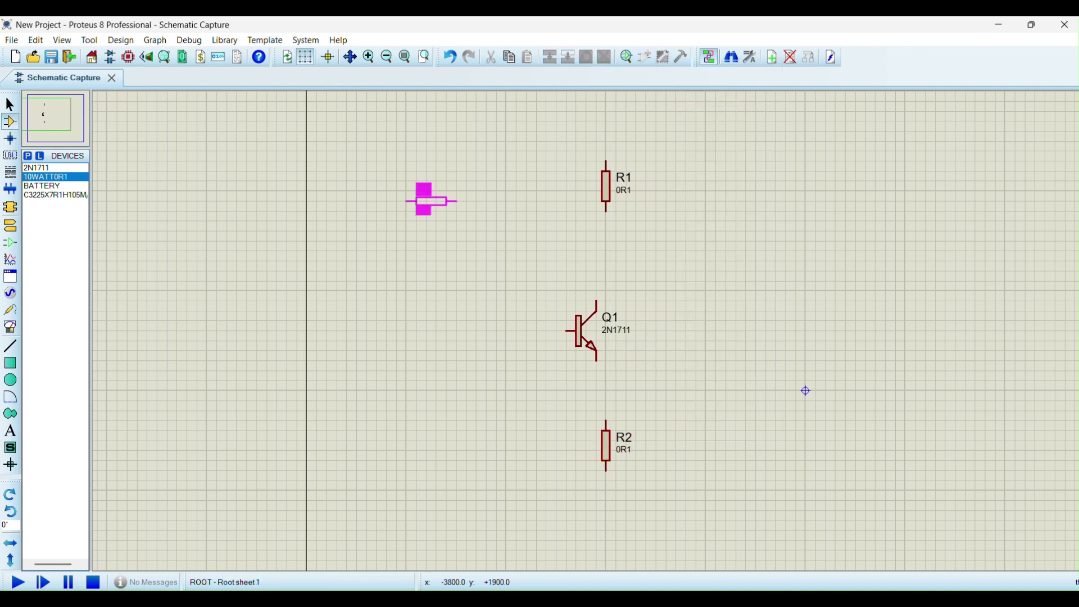
pyautogui.press('KP_Add')
pyautogui.press('Num_Lock')
pyautogui.click(433, 192)
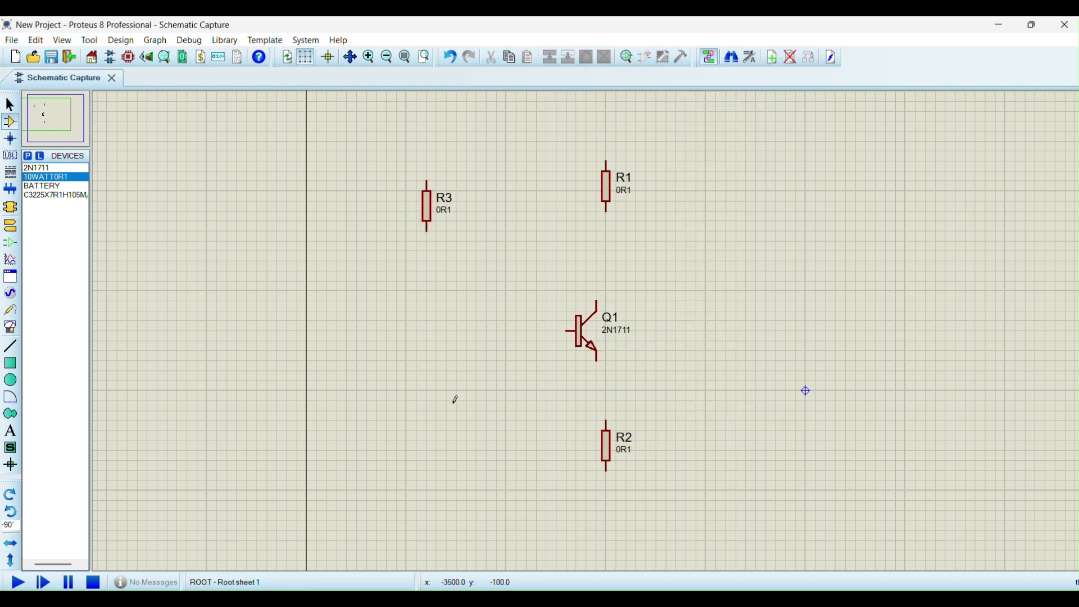
pyautogui.click(449, 454)
pyautogui.click(431, 447)
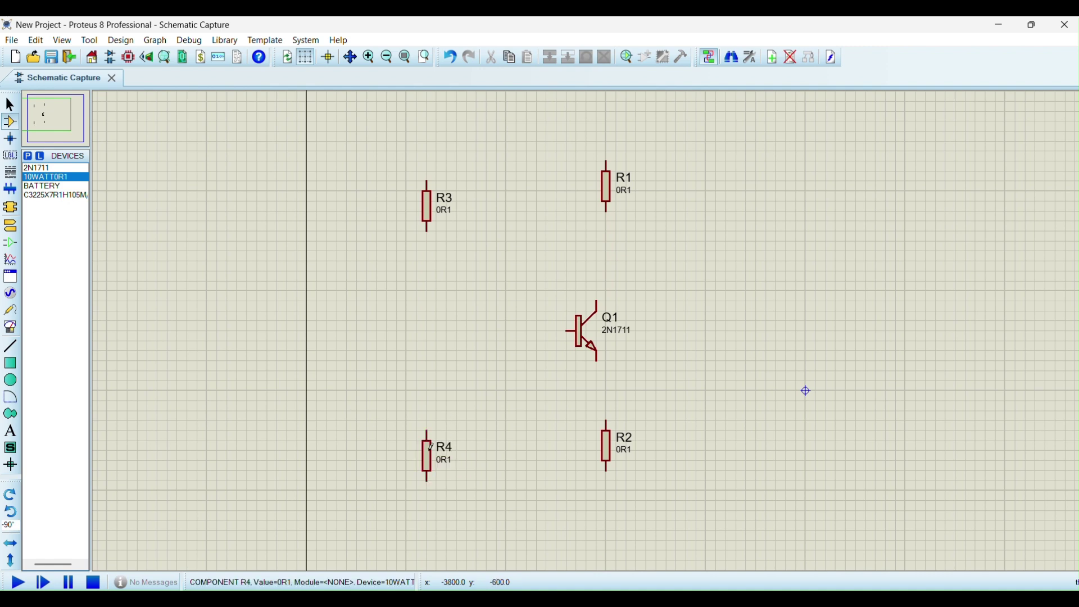
# Step: Place two horizontal C3225X7R1H105M capacitors, one left of the transistor between R3 and R4, the other right of and below R1
pyautogui.click(57, 195)
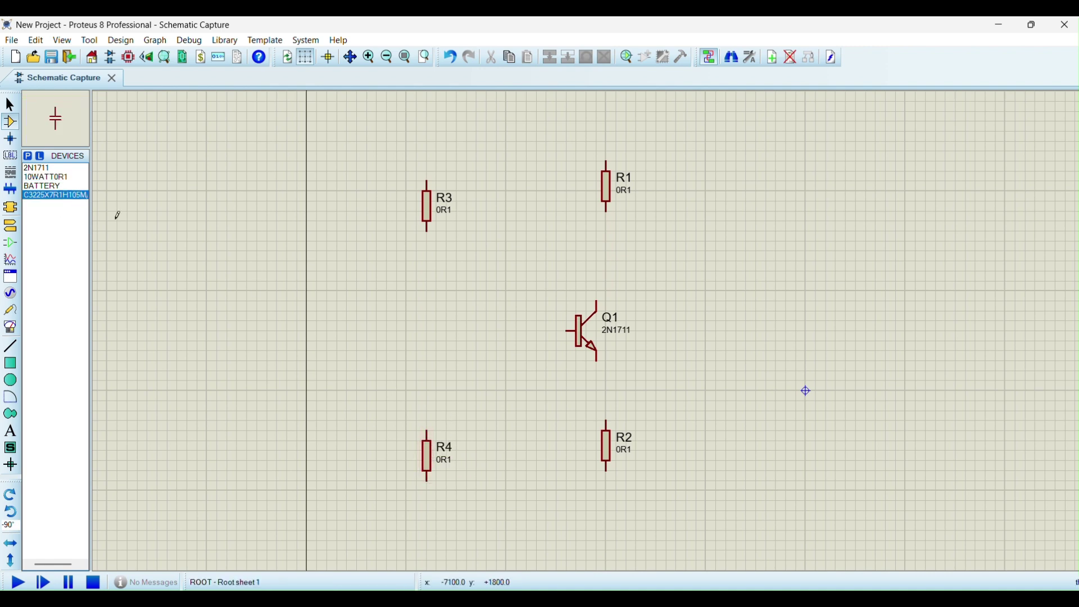
pyautogui.click(369, 327)
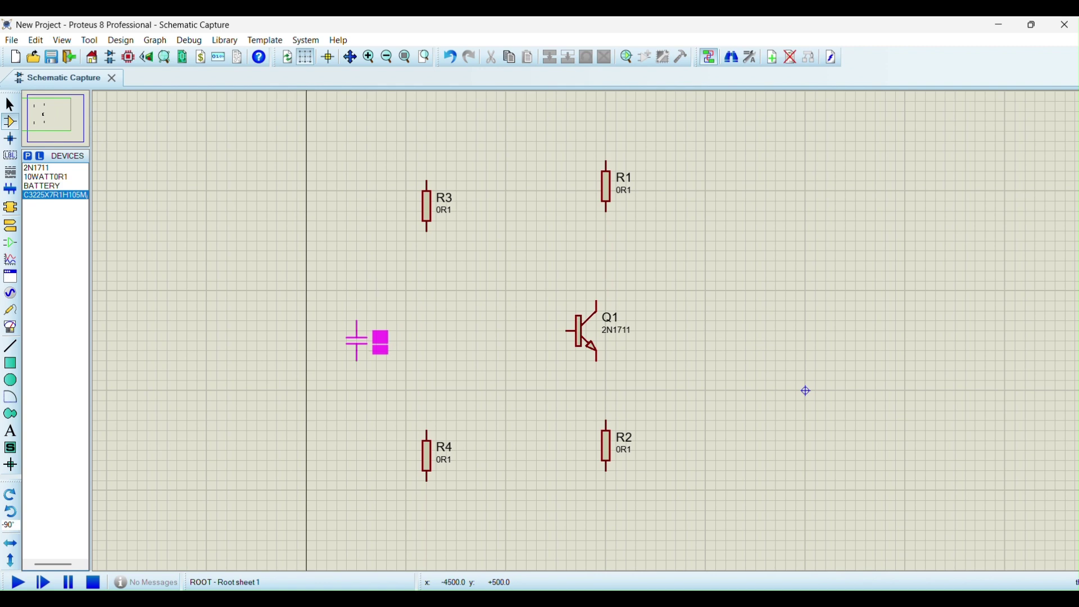
pyautogui.press('KP_Subtract')
pyautogui.click(338, 330)
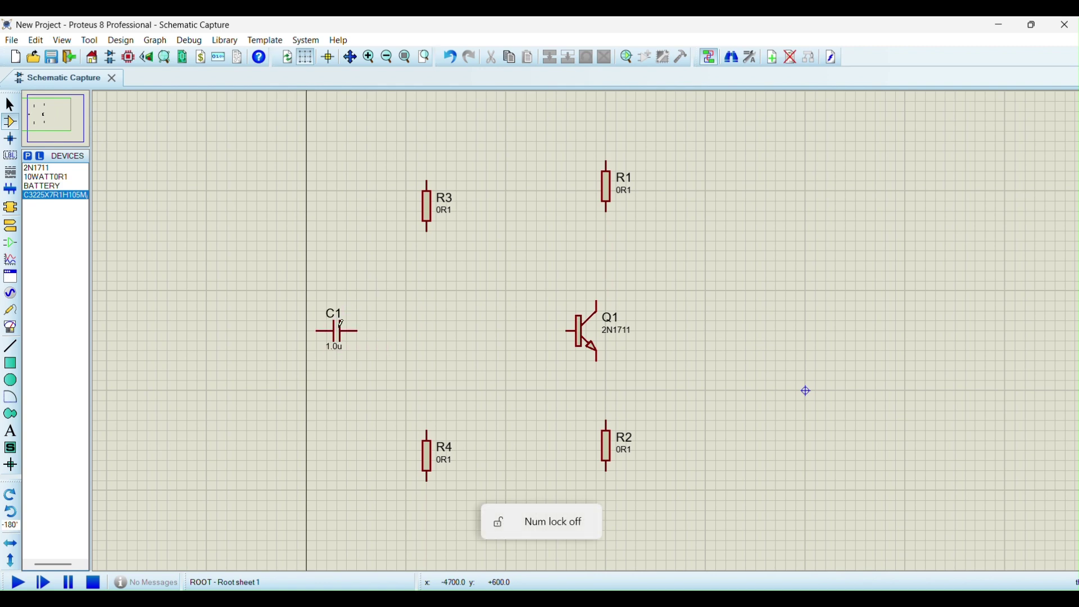
pyautogui.click(712, 228)
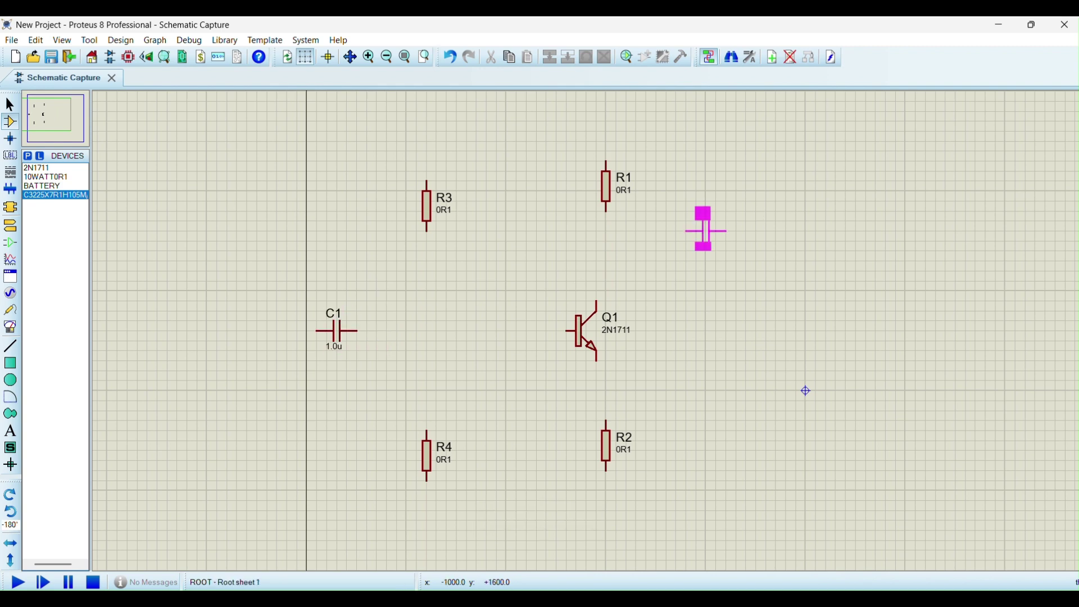
pyautogui.click(682, 248)
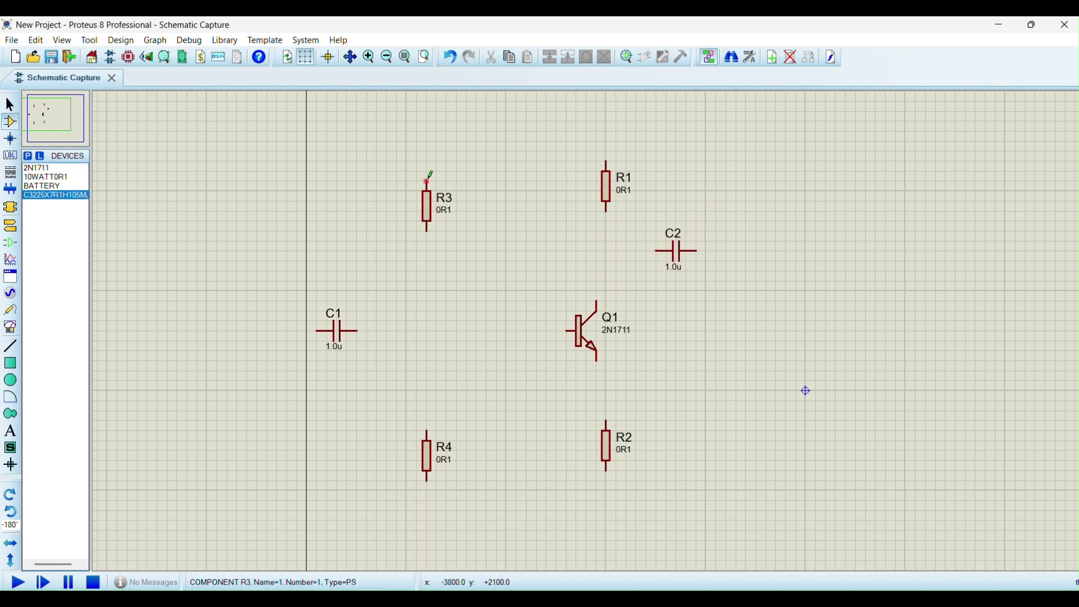
# Step: Place the BATTERY horizontally above resistor R3, rotated to -90°
pyautogui.click(41, 186)
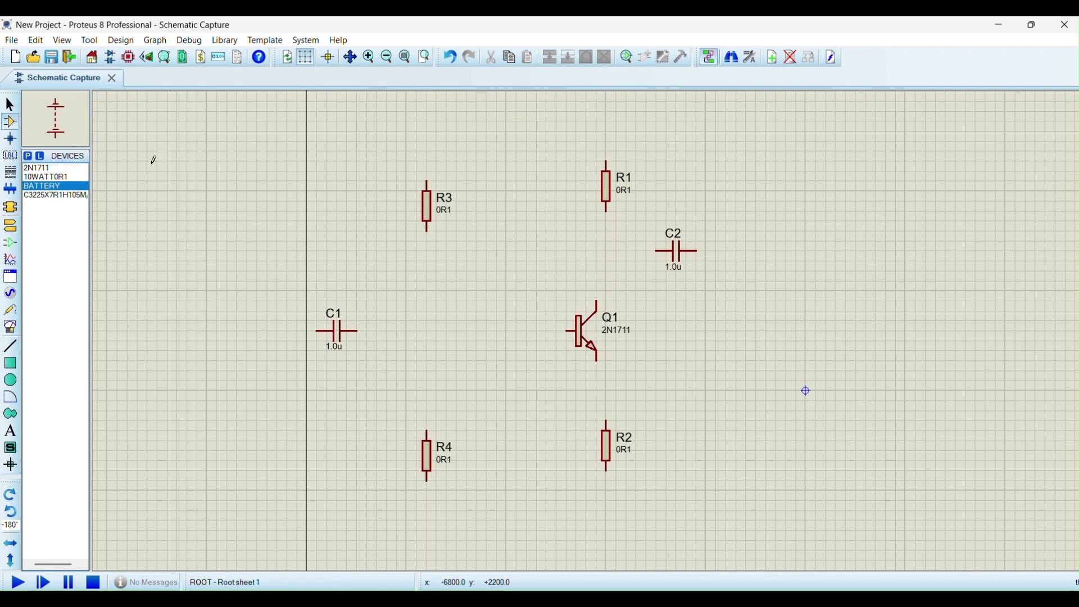
pyautogui.click(465, 100)
pyautogui.press('Num_Lock')
pyautogui.press('KP_Subtract')
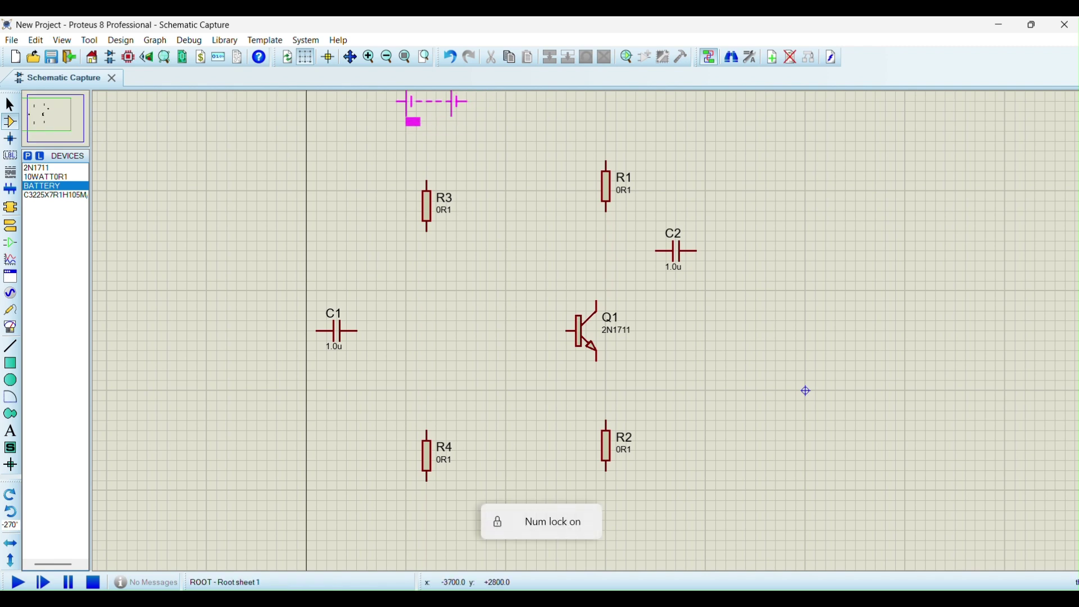
pyautogui.press('Num_Lock')
pyautogui.press('KP_Subtract')
pyautogui.press('KP_Subtract')
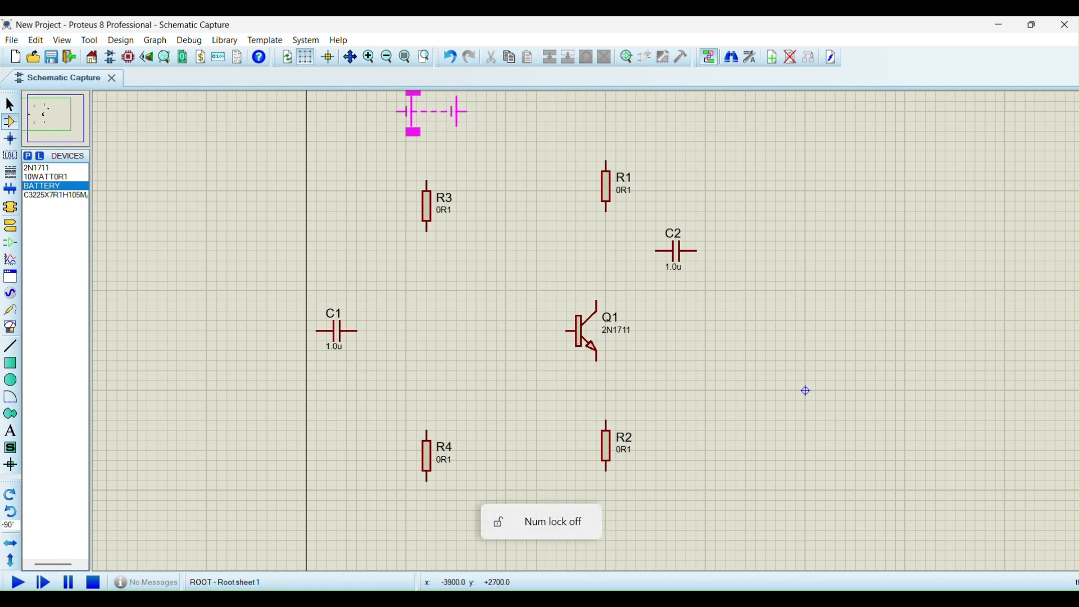
pyautogui.click(396, 133)
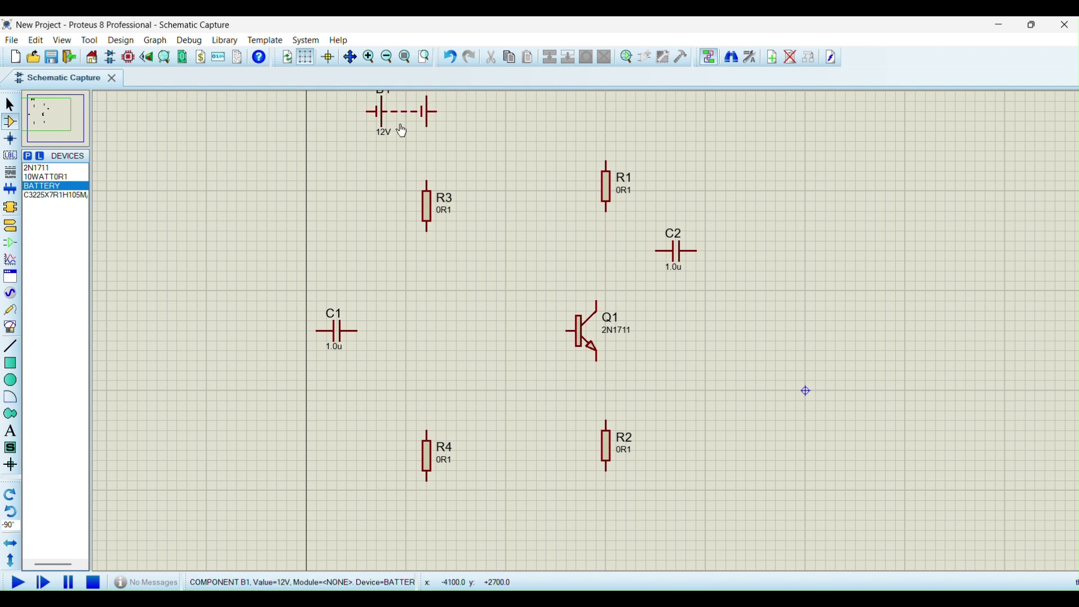
# Step: Wire the upper end of R3 to the upper end of R1, and R1's lower end to the collector of Q1
pyautogui.click(427, 178)
pyautogui.click(606, 163)
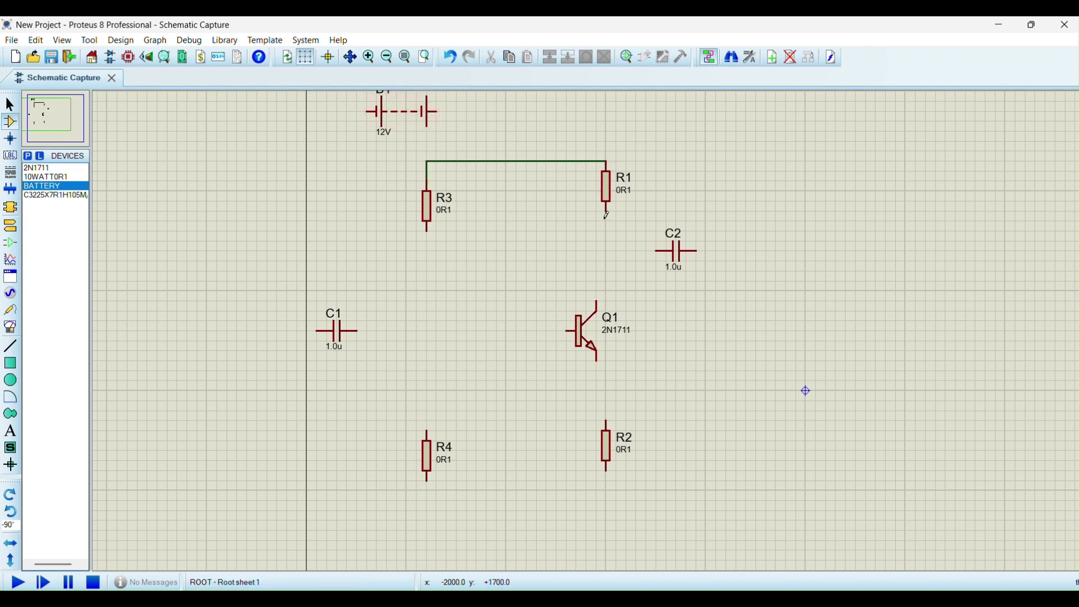
pyautogui.click(606, 212)
pyautogui.click(597, 298)
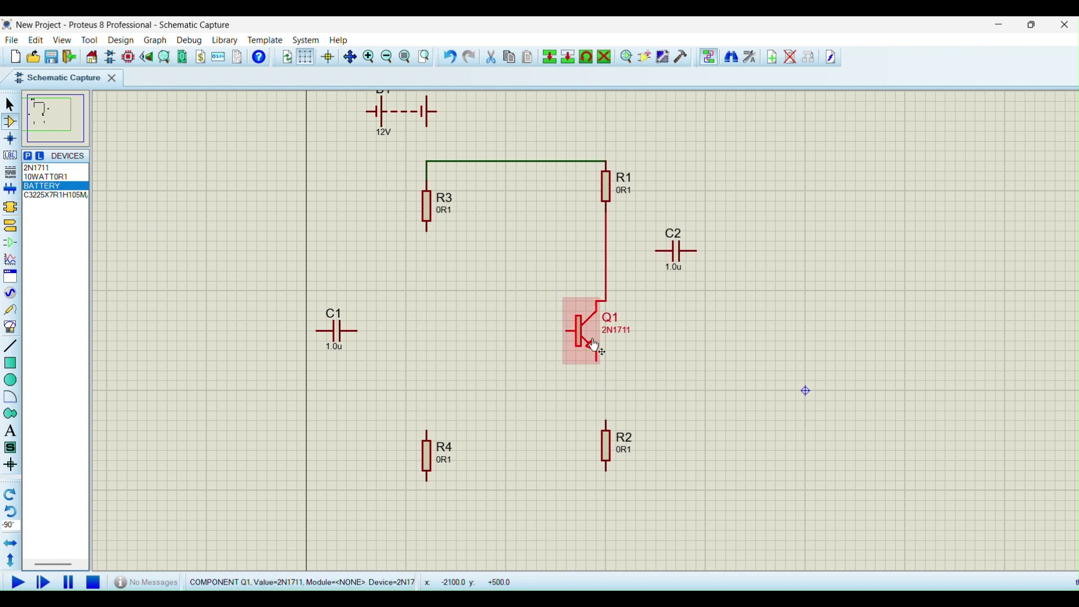
# Step: Shift transistor Q1 into vertical alignment with R1 and R2, and wire its emitter to the upper end of R2
pyautogui.moveTo(599, 342); pyautogui.dragTo(611, 346)
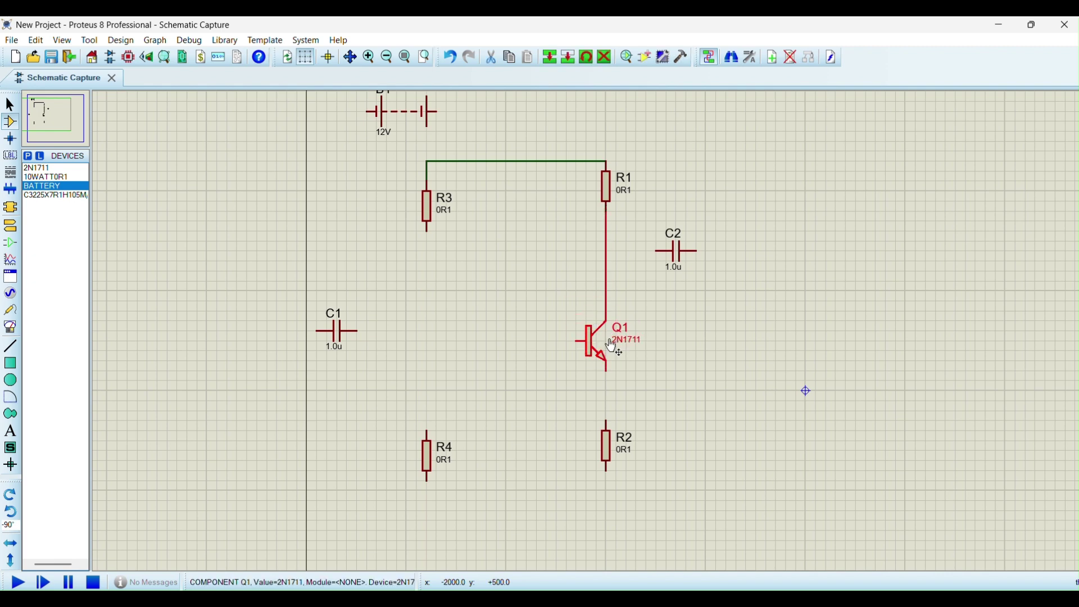
pyautogui.click(606, 371)
pyautogui.click(604, 425)
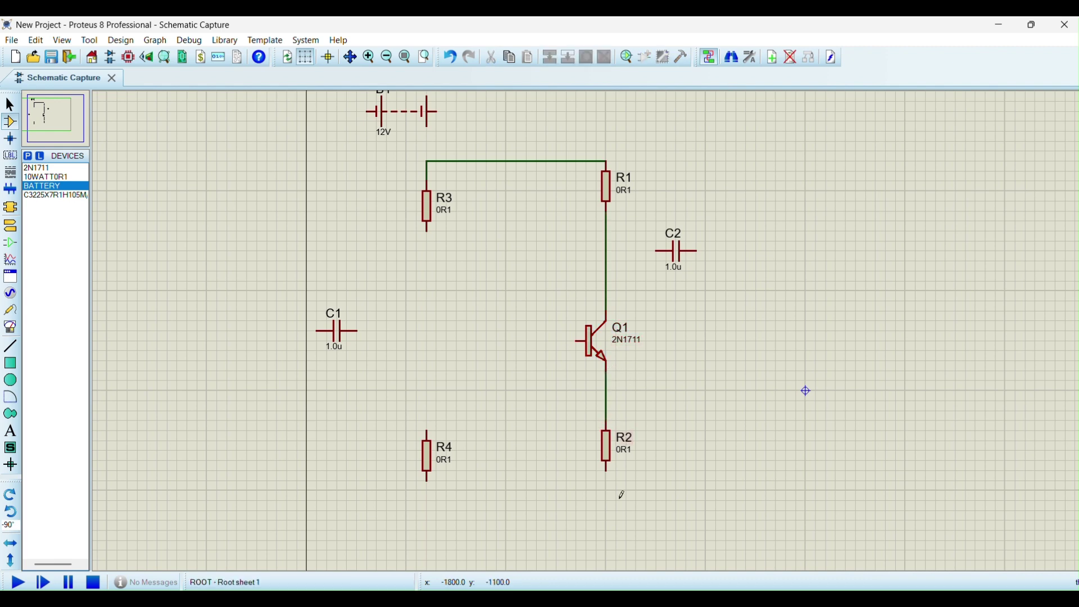
# Step: Move capacitor C2 to the right of R2 and rotate it so it stands vertical
pyautogui.click(677, 256)
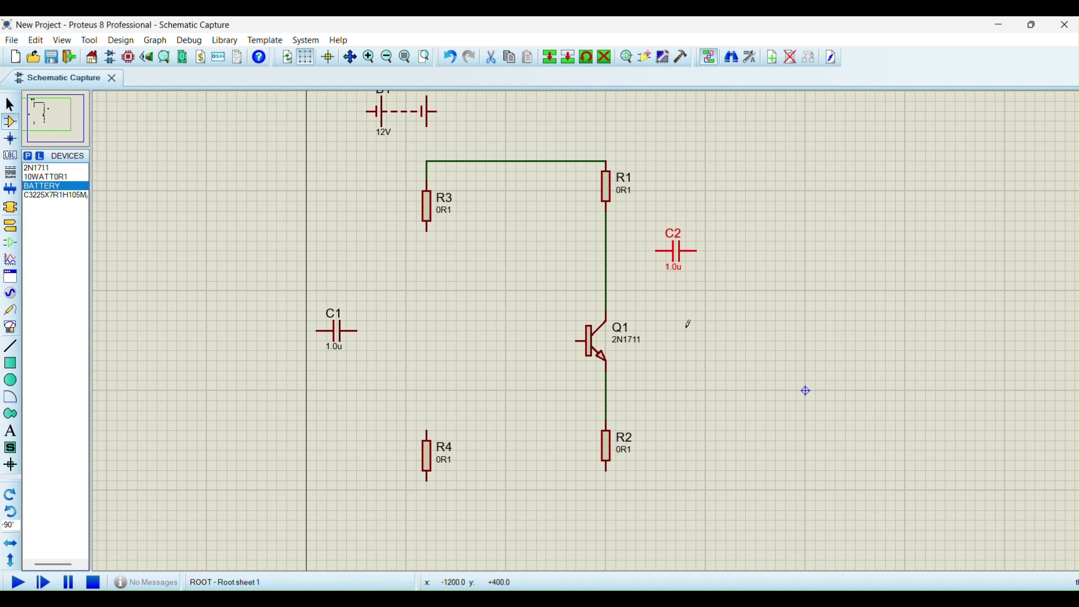
pyautogui.moveTo(680, 272); pyautogui.dragTo(669, 435)
pyautogui.press('Num_Lock')
pyautogui.press('KP_Add')
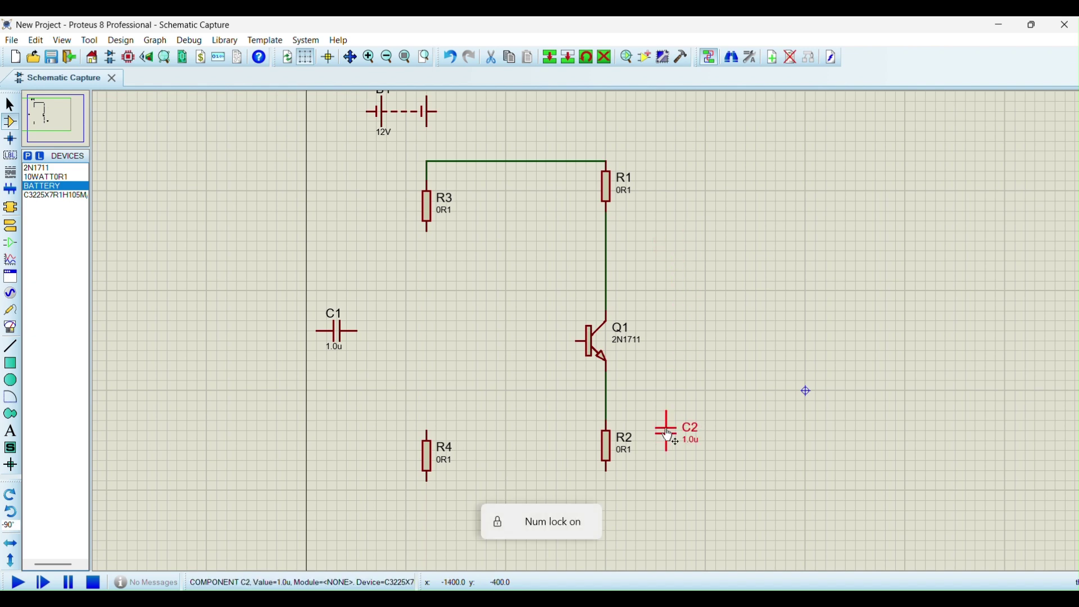
pyautogui.click(645, 482)
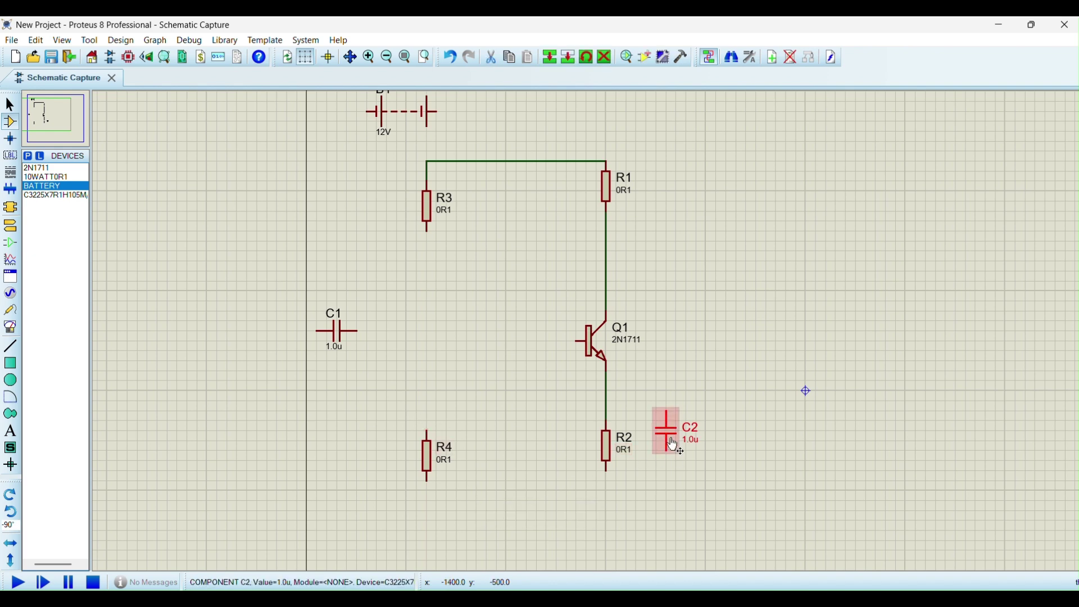
# Step: Move capacitor C2 level with R2, and wire the lower ends of C2 and R4 to R2's lower end
pyautogui.moveTo(667, 444); pyautogui.dragTo(666, 458)
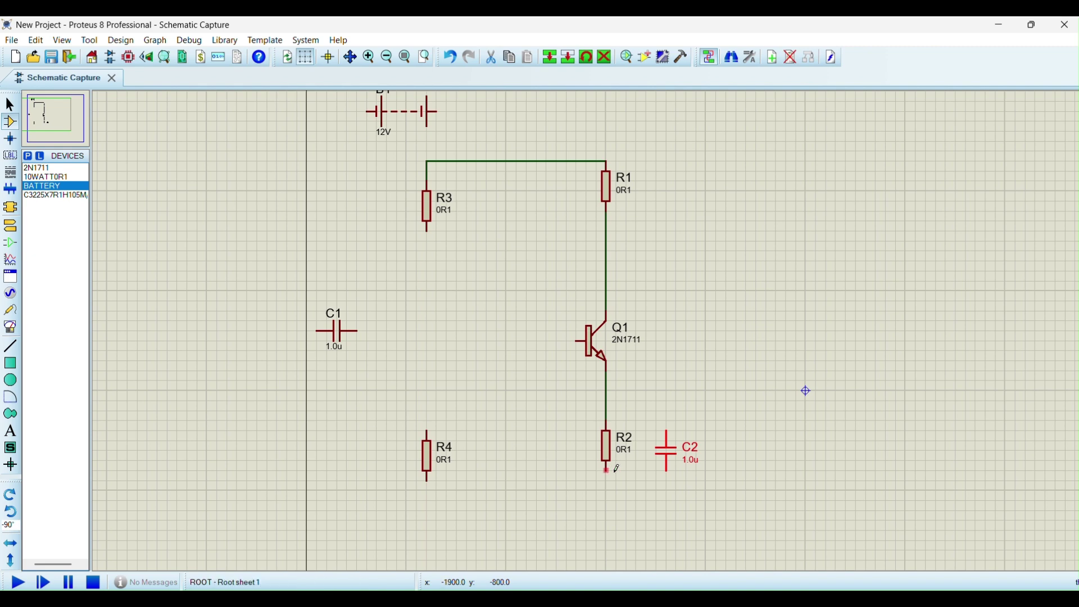
pyautogui.click(662, 474)
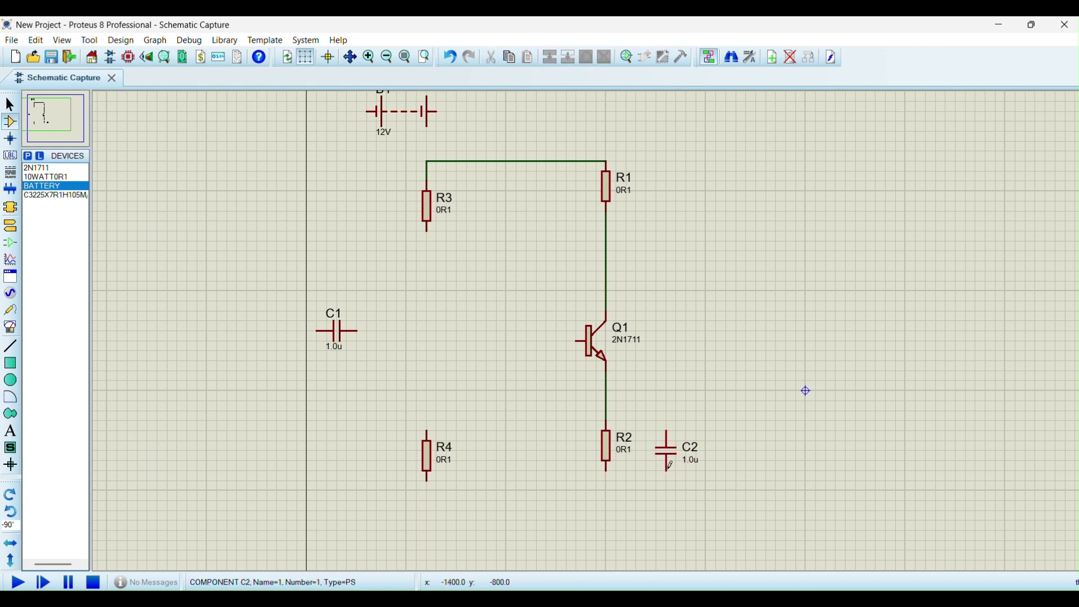
pyautogui.click(666, 471)
pyautogui.click(606, 471)
pyautogui.click(427, 480)
pyautogui.click(607, 471)
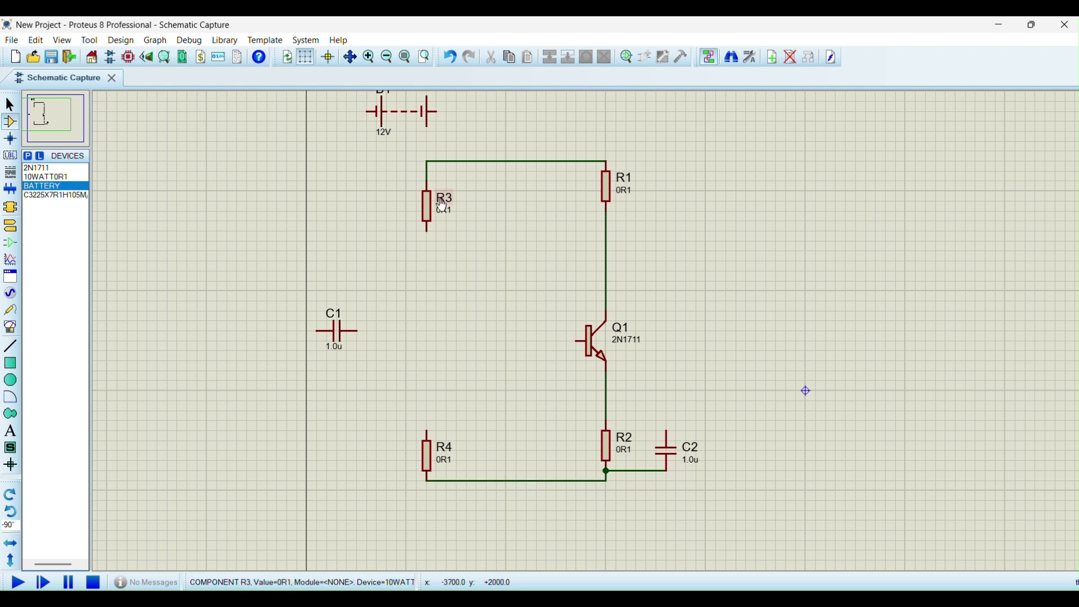
# Step: Wire R3's lower end to R4's upper end, and join Q1's base and C1's inner end to that wire
pyautogui.click(427, 230)
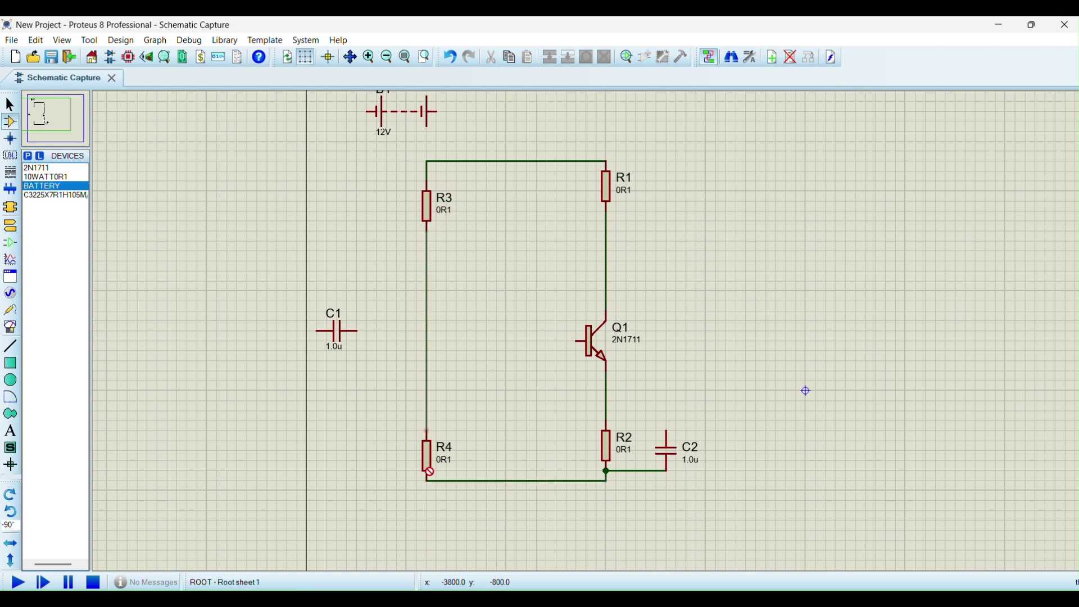
pyautogui.click(427, 429)
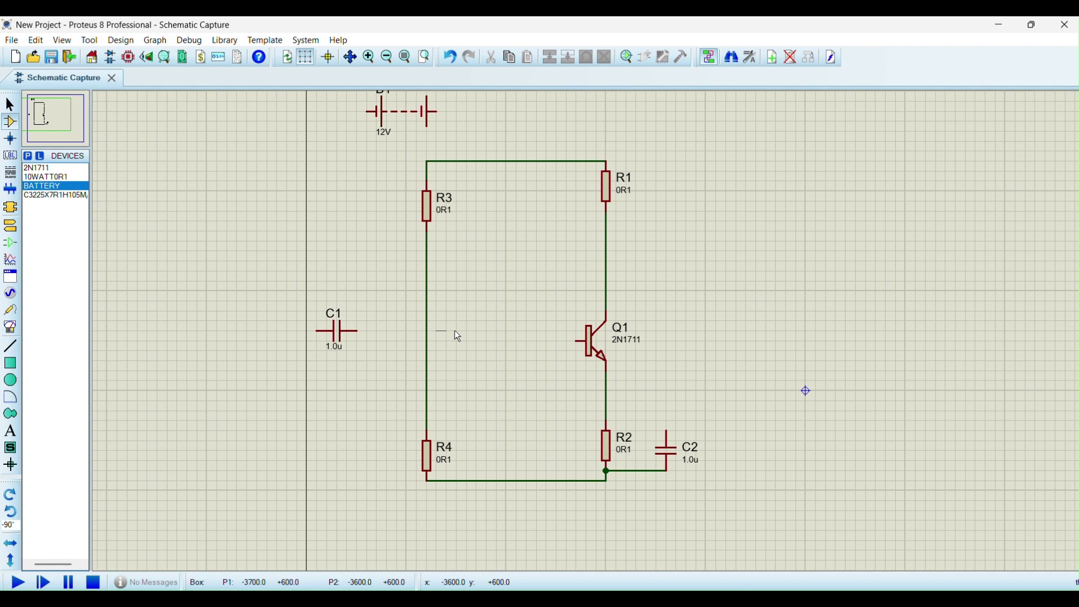
pyautogui.click(577, 341)
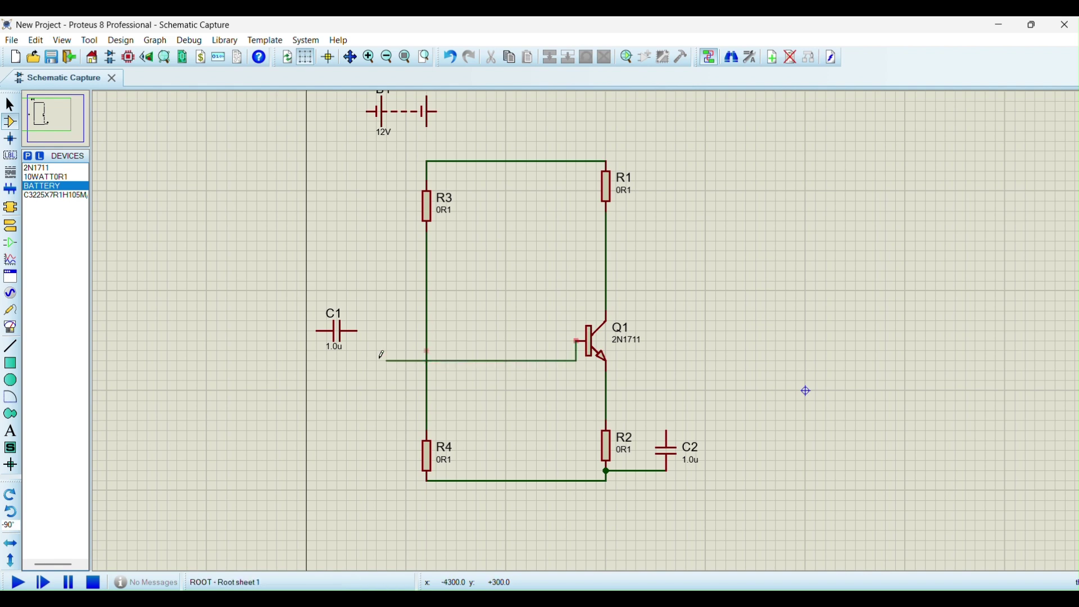
pyautogui.click(428, 331)
pyautogui.click(427, 326)
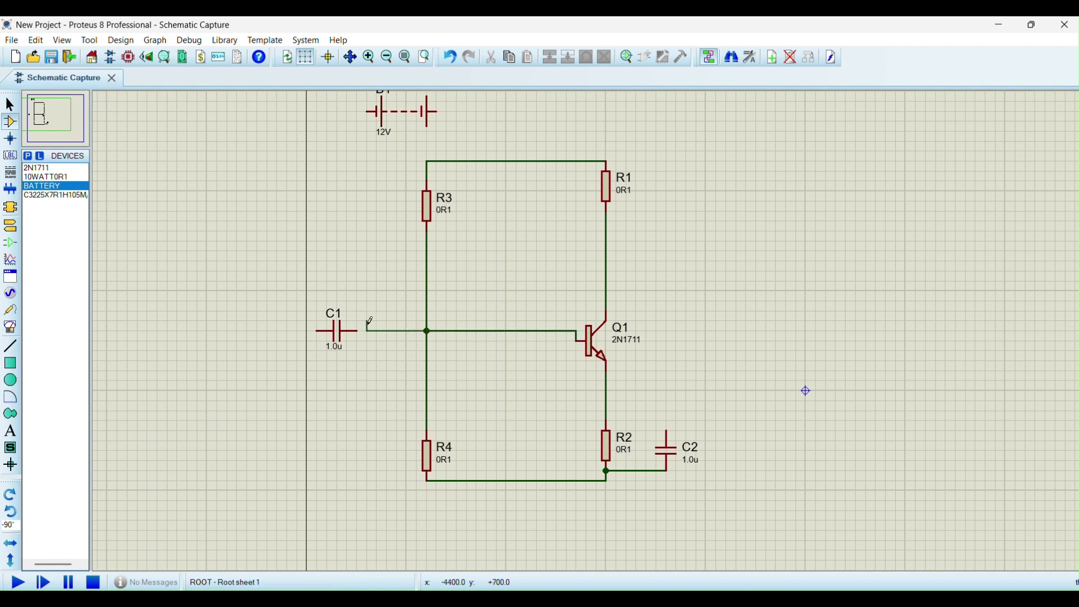
pyautogui.click(357, 327)
# Step: Wire the battery's R1-side end to the wire joining R3 and R1, and C2's upper end to the wire between Q1's emitter and R2
pyautogui.click(437, 112)
pyautogui.click(507, 161)
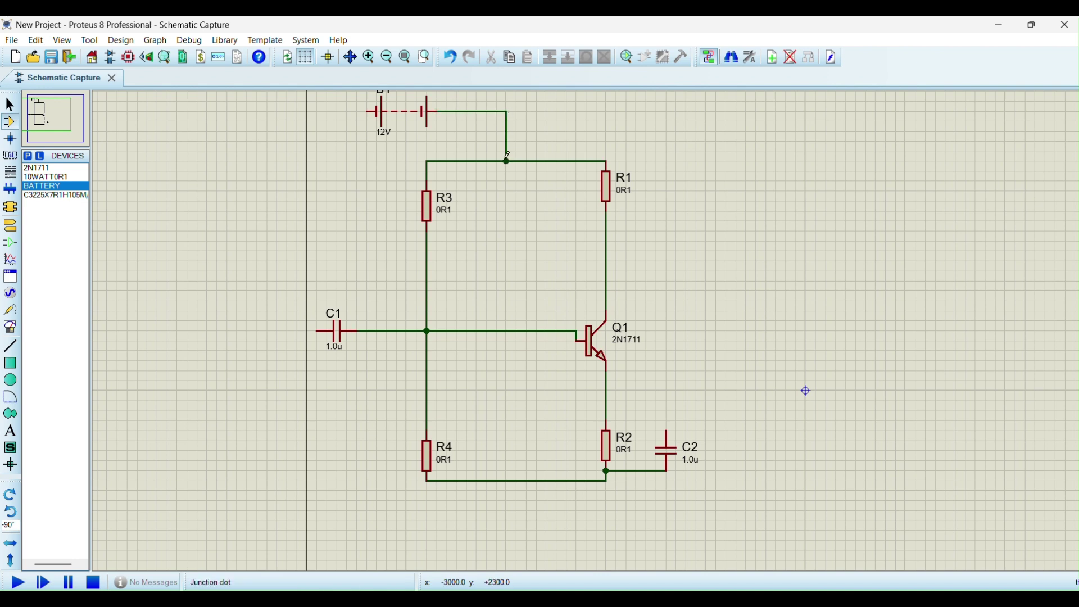
pyautogui.click(606, 390)
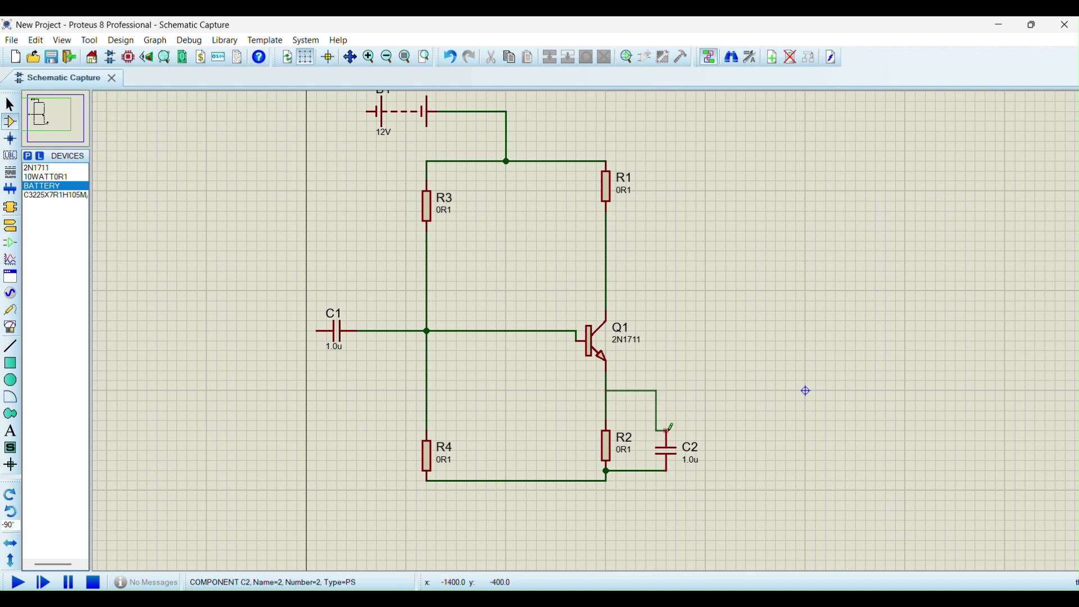
pyautogui.click(665, 430)
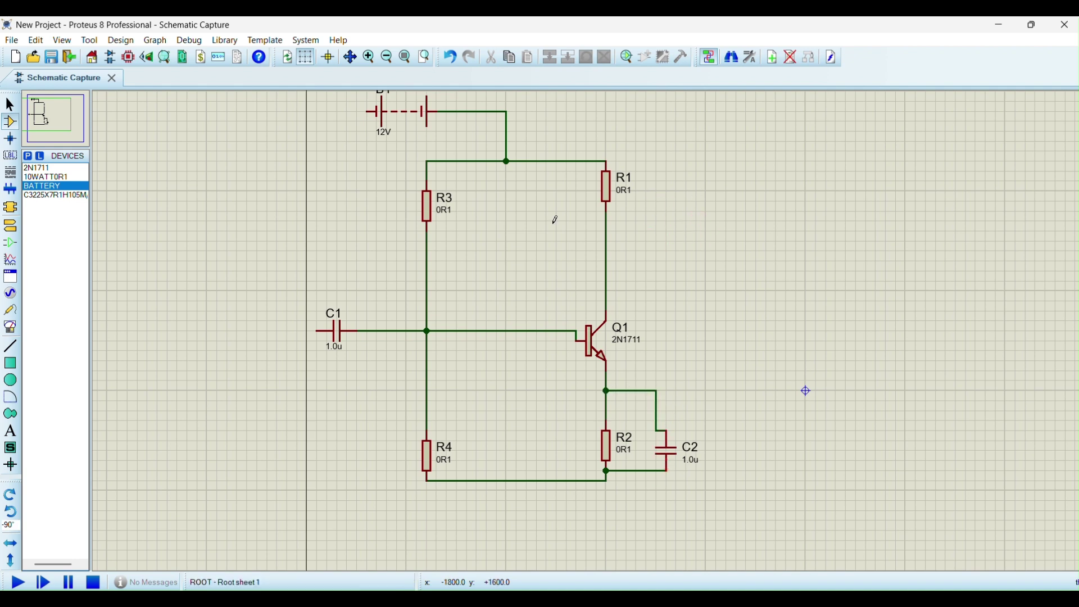
# Step: Place another C3225X7R1H105M capacitor horizontally beside the wire between R1 and Q1, and wire its near end to that wire
pyautogui.click(51, 195)
pyautogui.click(684, 238)
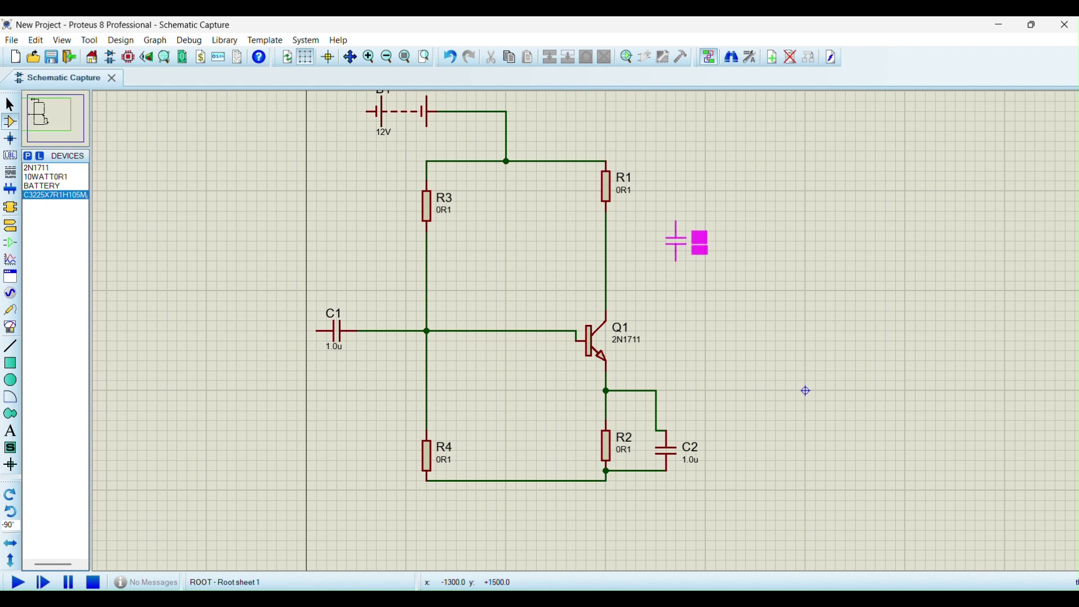
pyautogui.press('Num_Lock')
pyautogui.press('KP_Subtract')
pyautogui.click(664, 244)
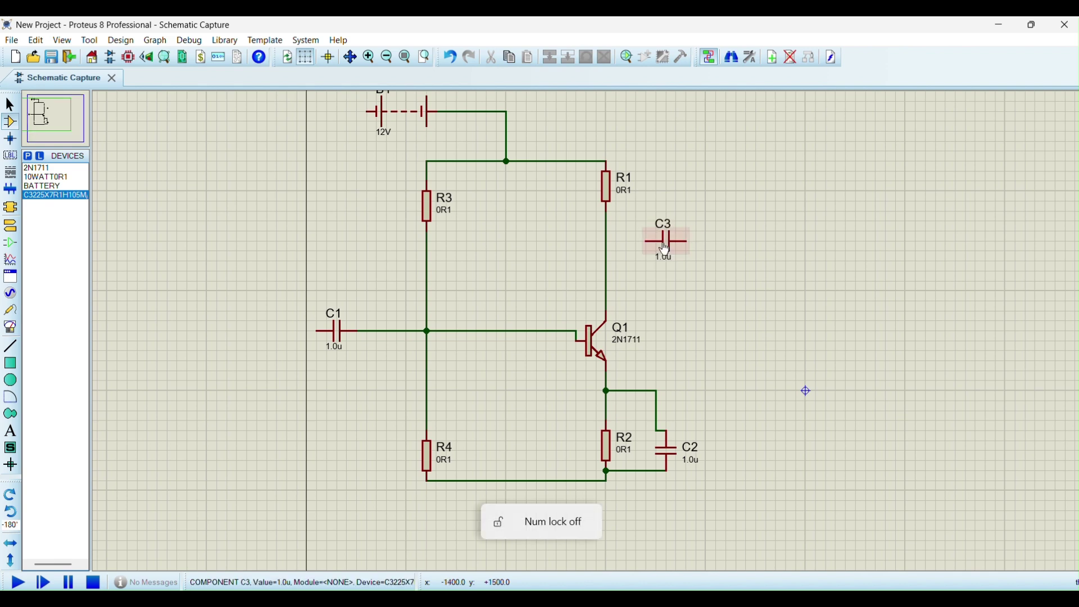
pyautogui.click(647, 241)
pyautogui.click(606, 240)
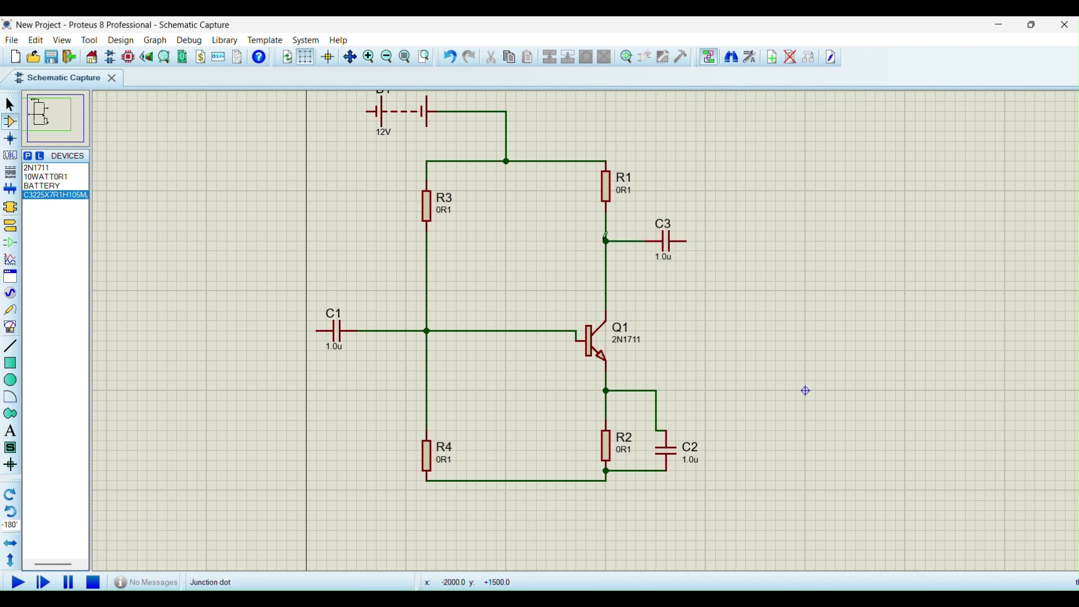
# Step: Place an OSCILLOSCOPE virtual instrument to the right of capacitor C3
pyautogui.click(10, 309)
pyautogui.click(10, 328)
pyautogui.click(840, 250)
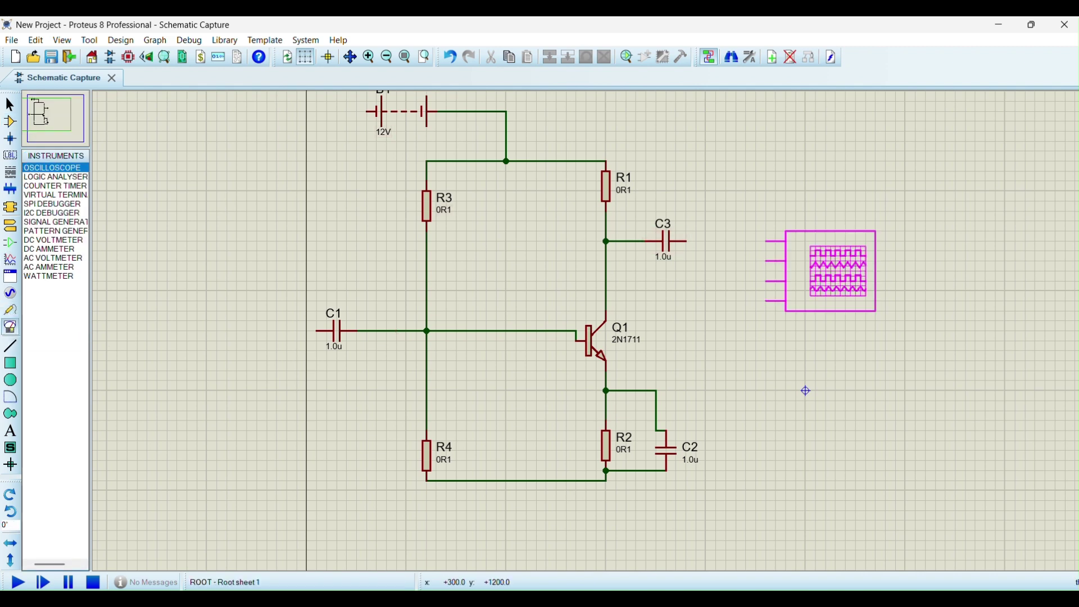
pyautogui.click(817, 270)
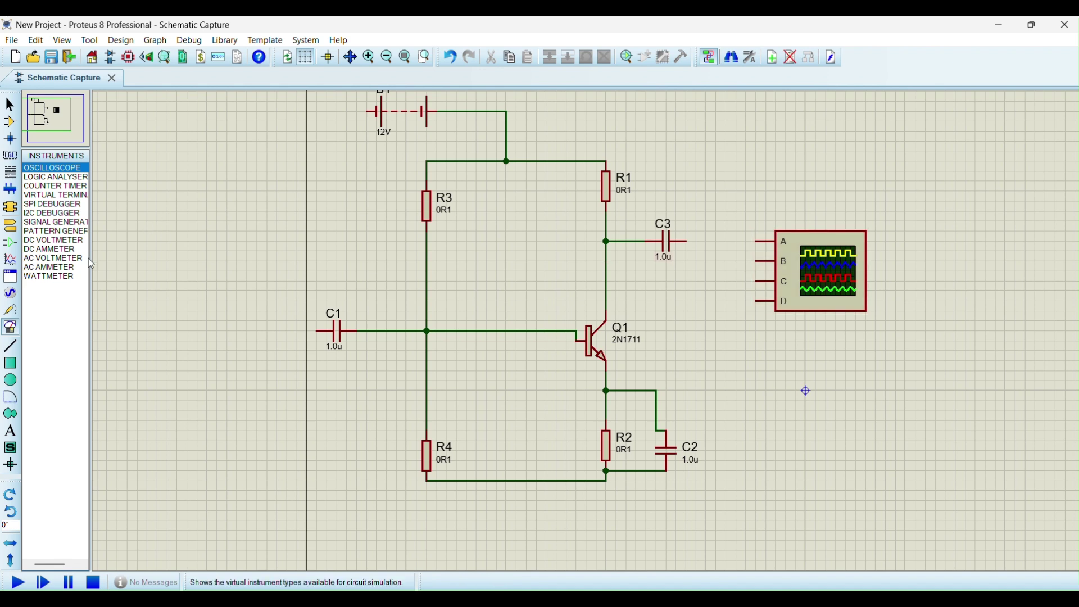
# Step: Place a SIGNAL GENERATOR to the left of C1 and wire its positive output to C1's free end
pyautogui.click(33, 224)
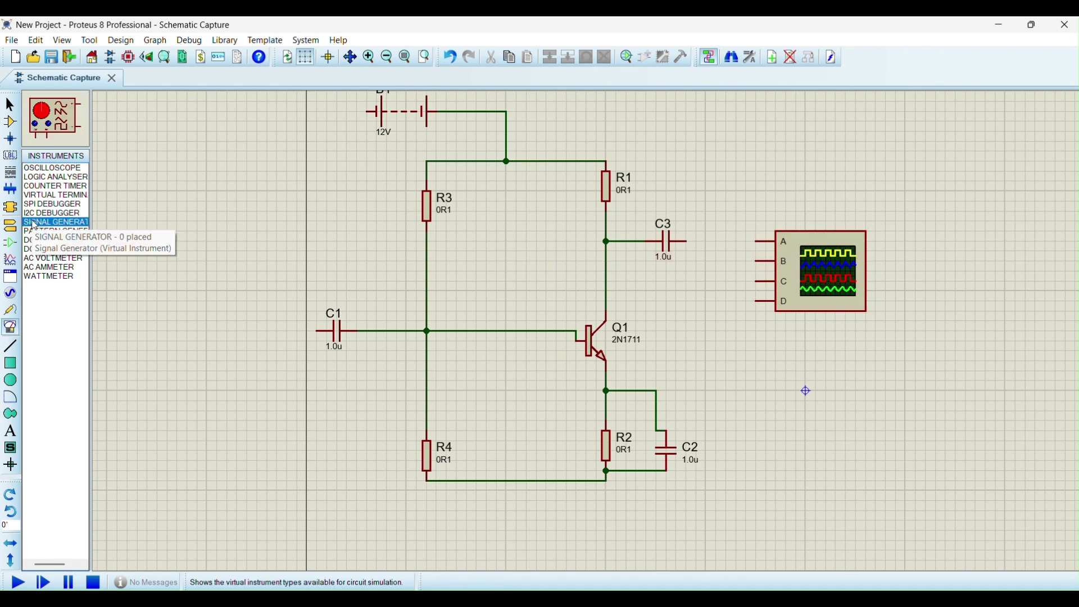
pyautogui.click(220, 342)
pyautogui.click(223, 346)
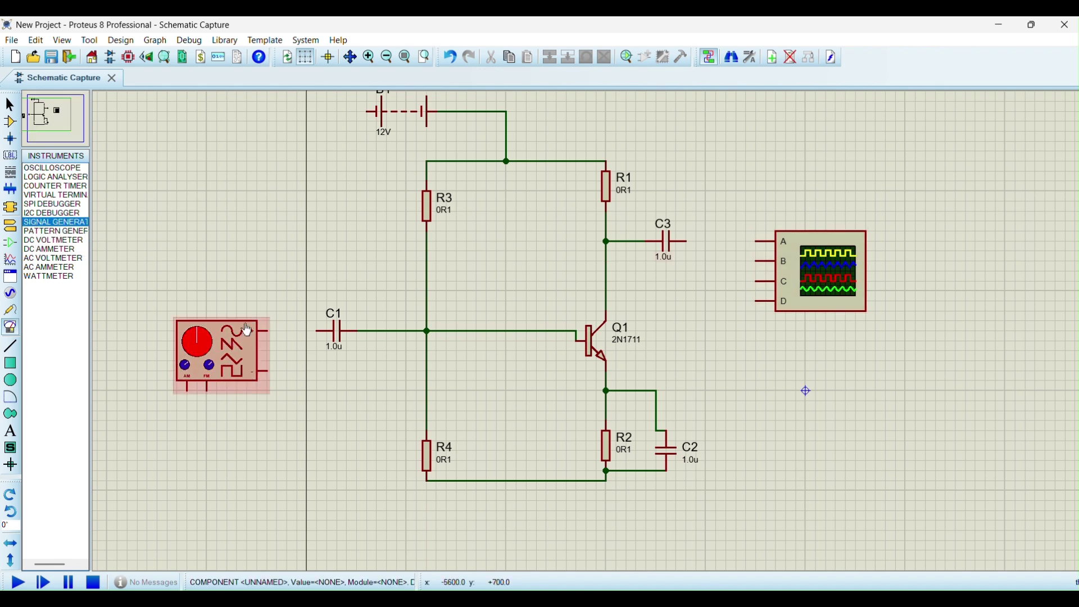
pyautogui.click(266, 331)
pyautogui.click(318, 331)
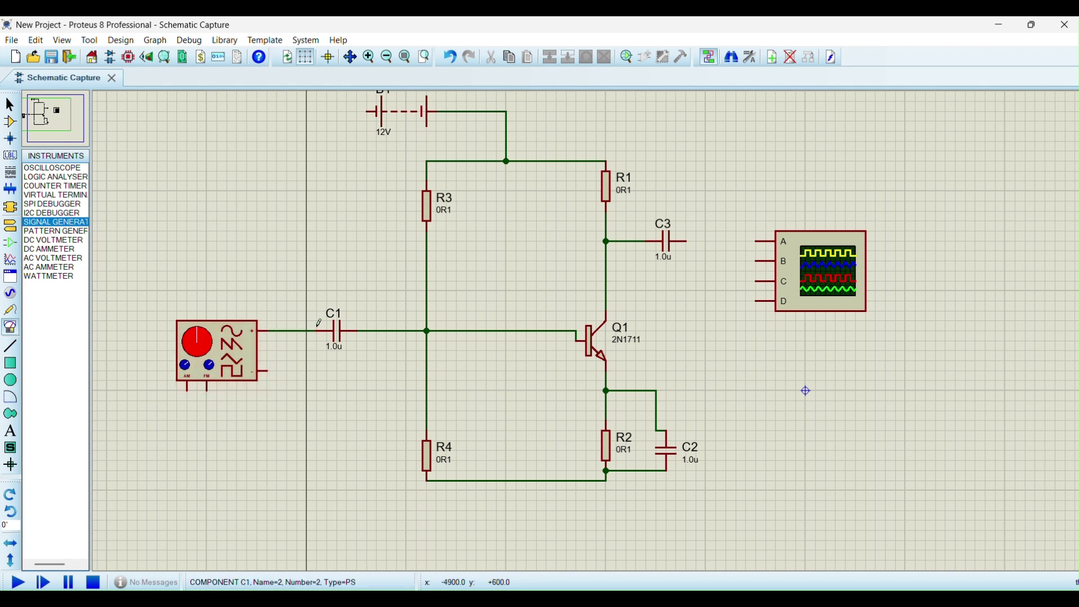
# Step: Wire the generator's negative output to R4's lower end, C3's free end to oscilloscope channel B, and channel A to the generator's positive wire
pyautogui.click(267, 370)
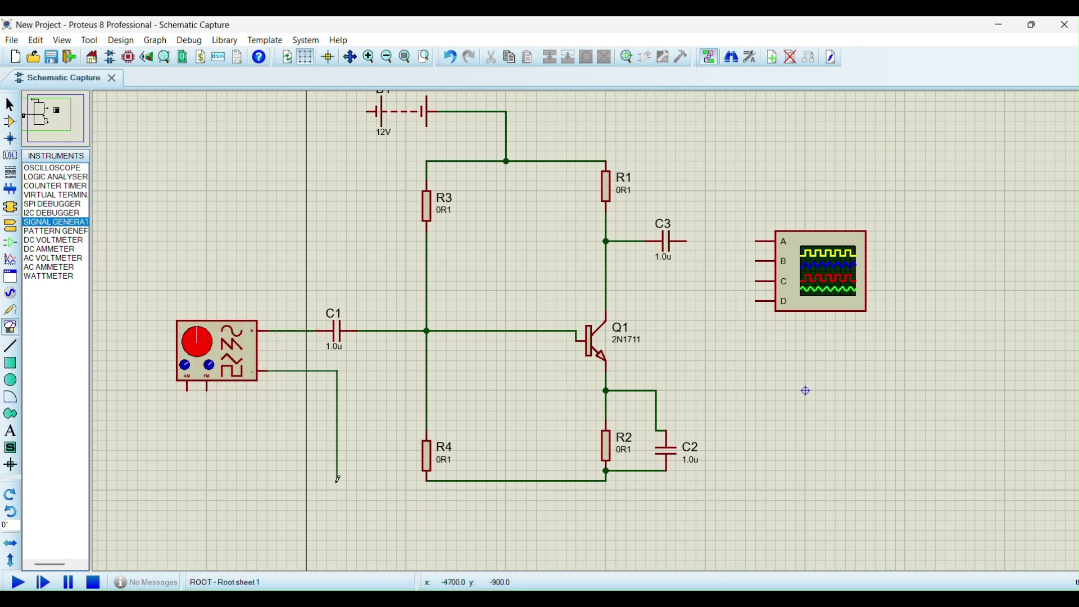
pyautogui.click(430, 479)
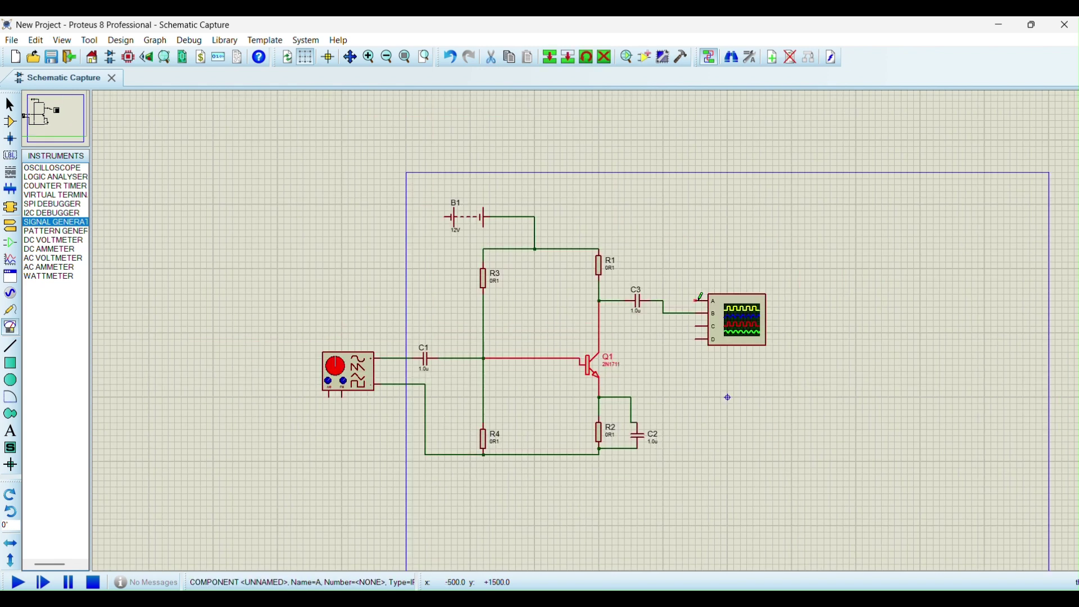
pyautogui.click(695, 300)
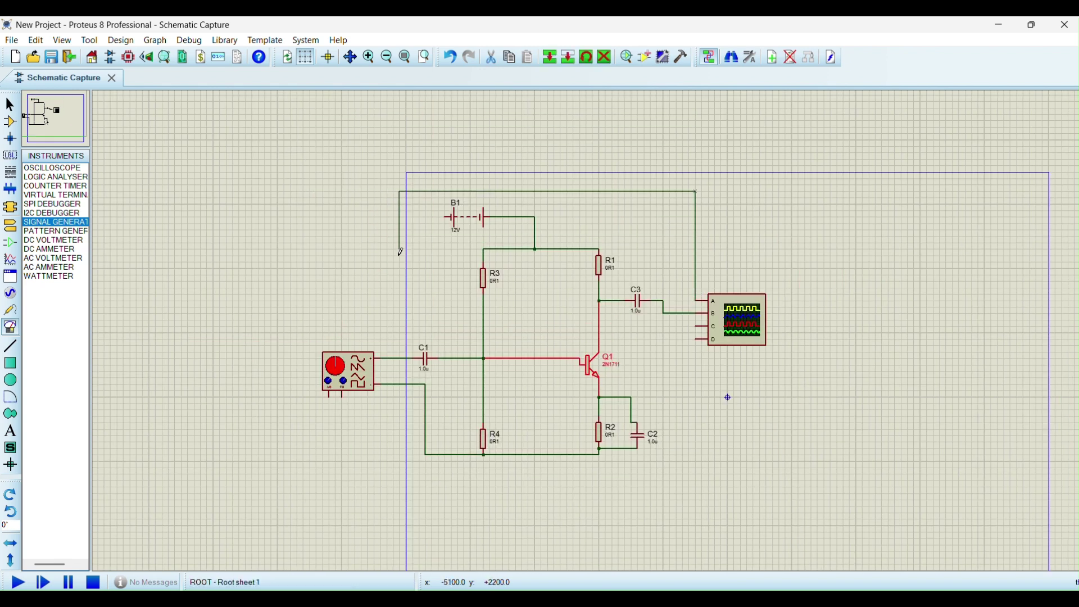
pyautogui.click(393, 358)
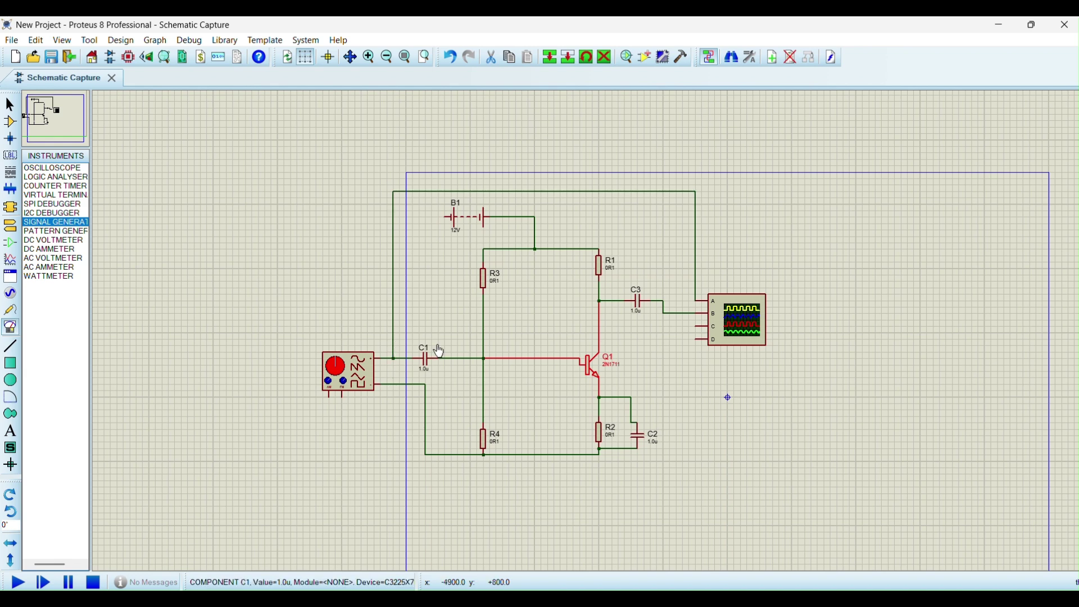
# Step: Place two GROUND terminals, one wired to the battery's free end and one wired to the bottom wire between R4 and R2
pyautogui.rightClick(453, 256)
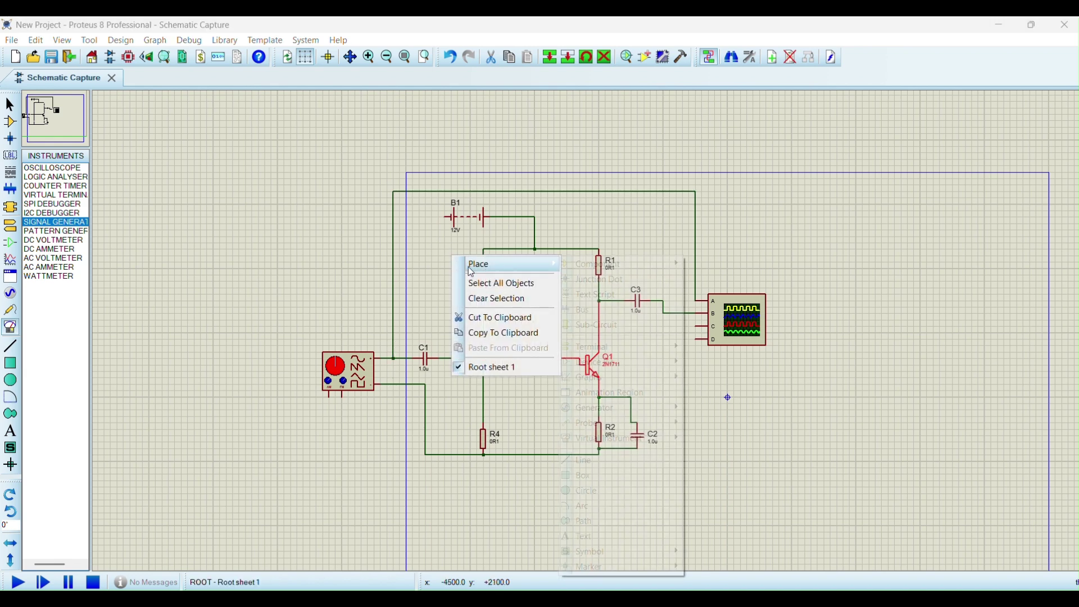
pyautogui.moveTo(483, 264)
pyautogui.moveTo(596, 346)
pyautogui.click(708, 422)
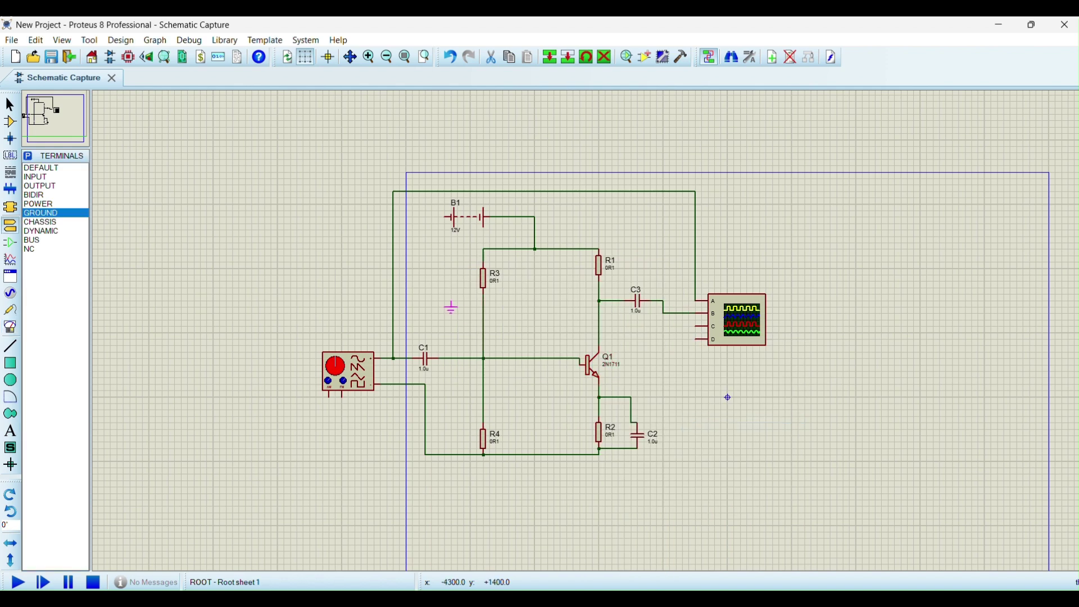
pyautogui.click(425, 220)
pyautogui.click(425, 213)
pyautogui.click(449, 217)
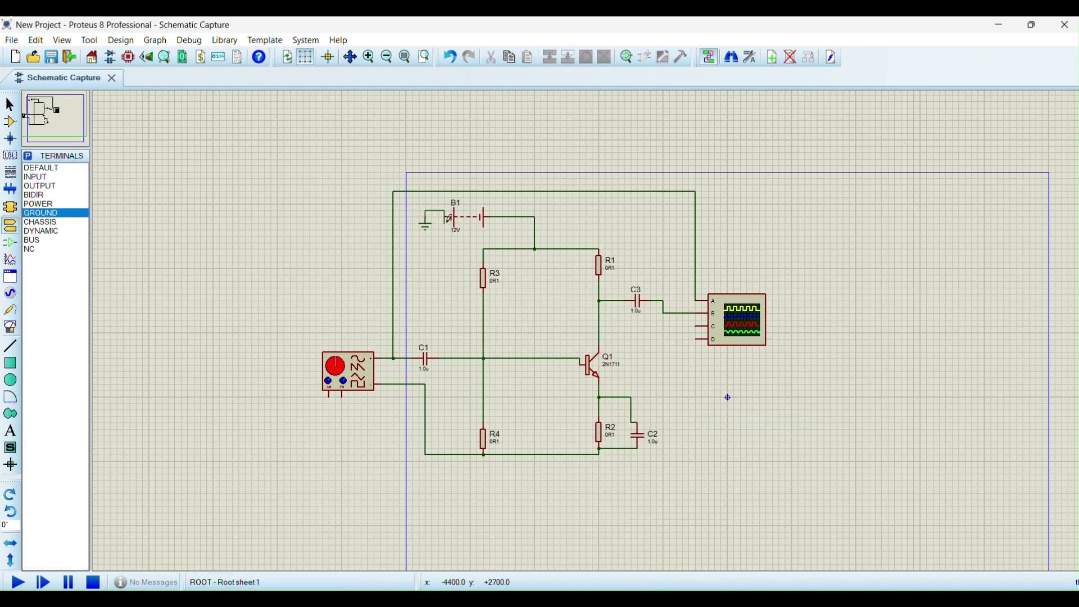
pyautogui.click(522, 475)
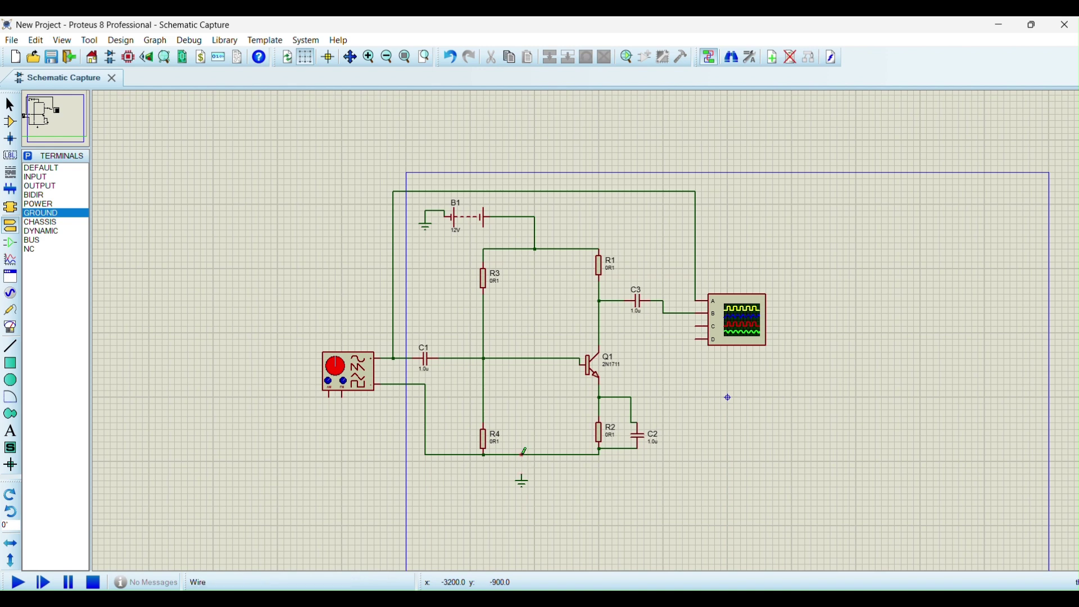
pyautogui.click(522, 454)
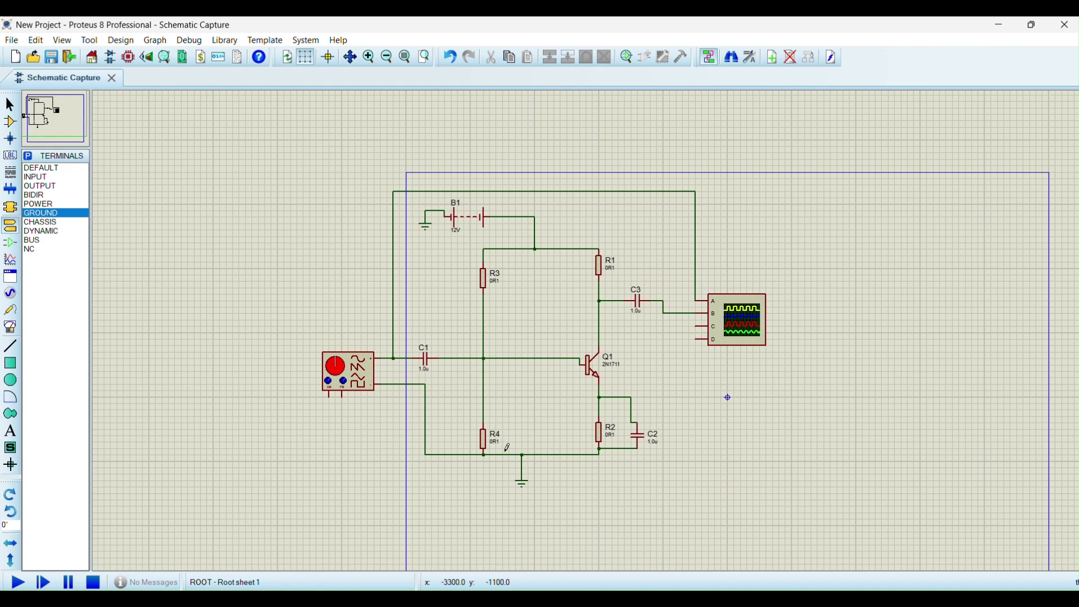
# Step: Set the resistance of R3 to 20k
pyautogui.rightClick(495, 281)
pyautogui.click(536, 228)
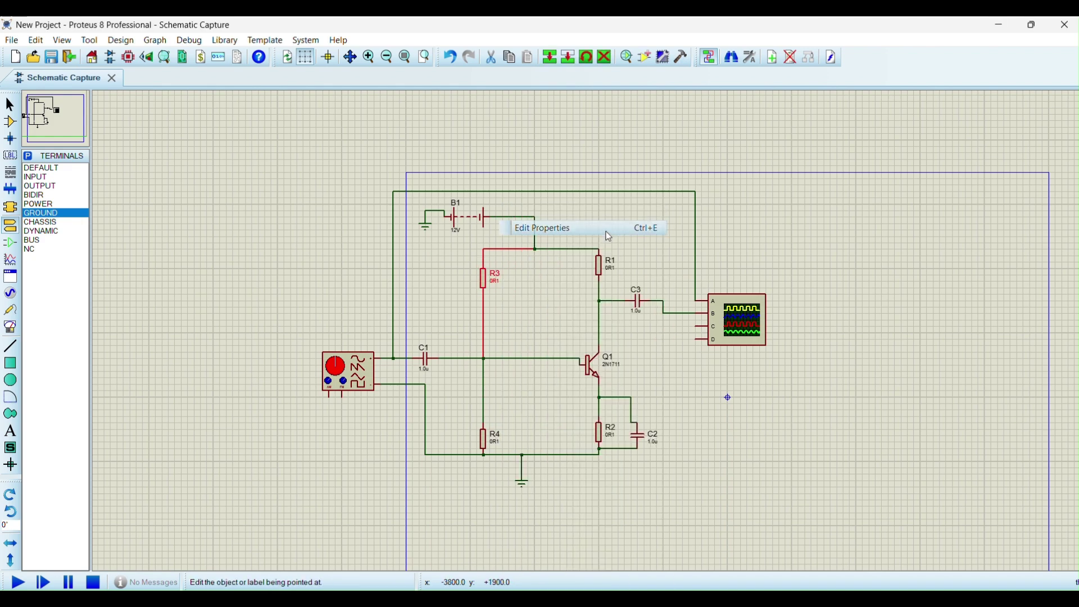
pyautogui.click(528, 219)
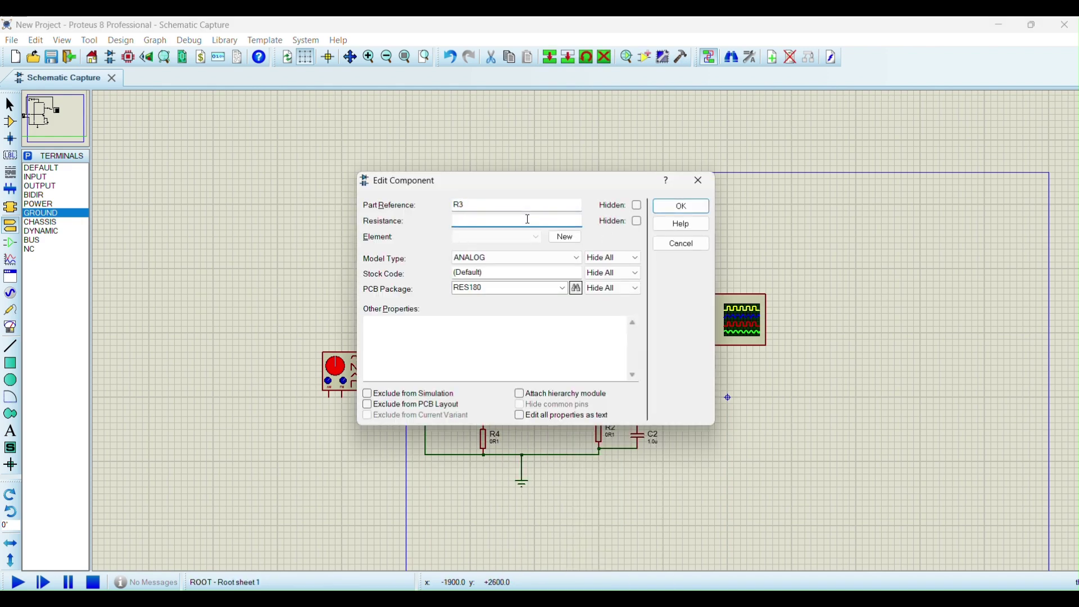
pyautogui.press('Return')
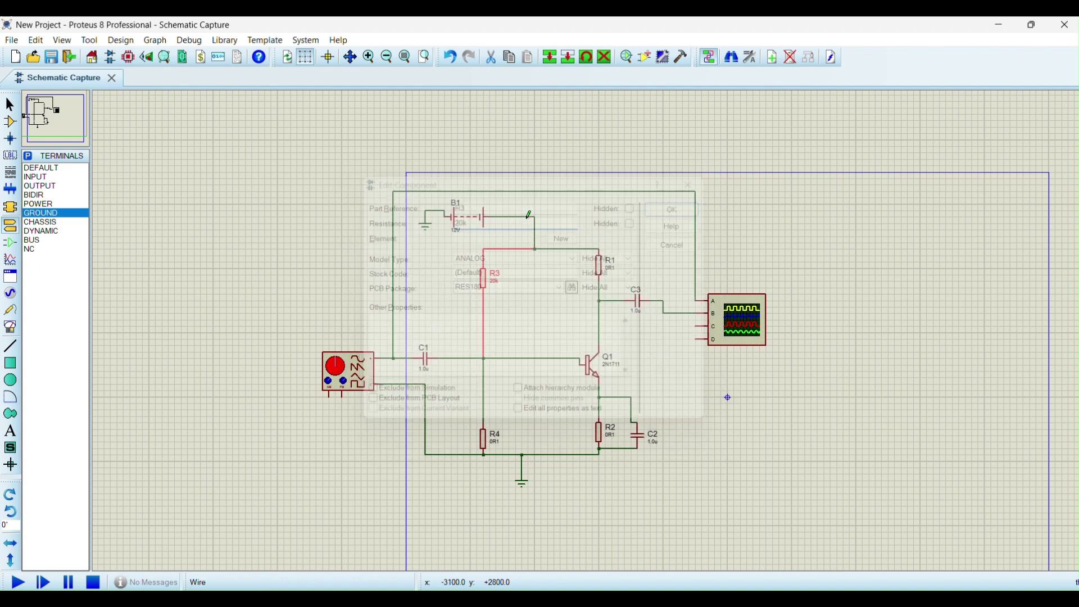
# Step: Set the resistance of R4 to 10k
pyautogui.rightClick(486, 439)
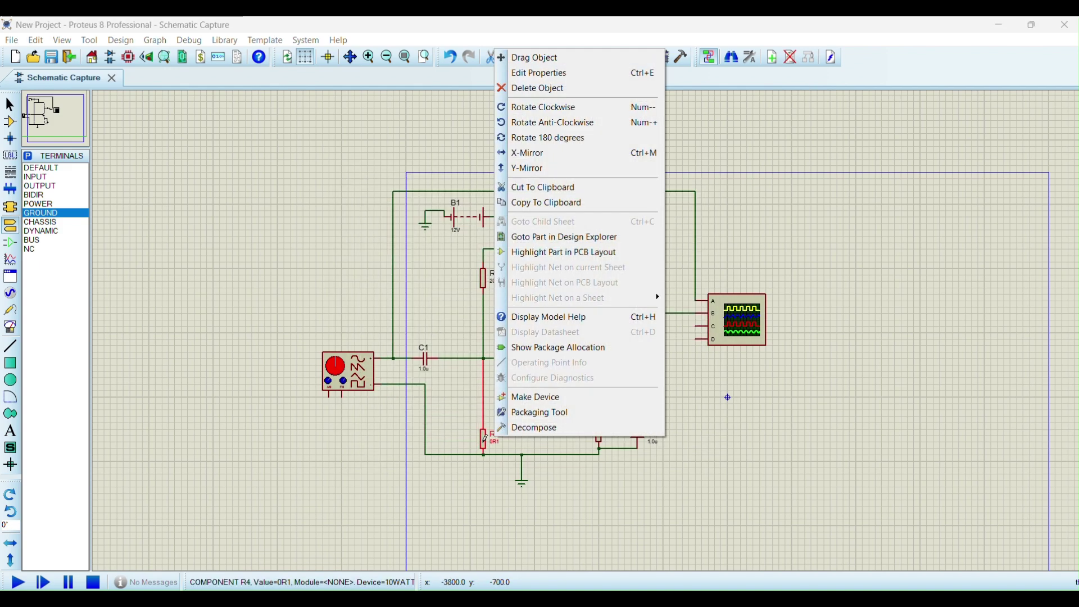
pyautogui.hotkey('ctrl', 'e')
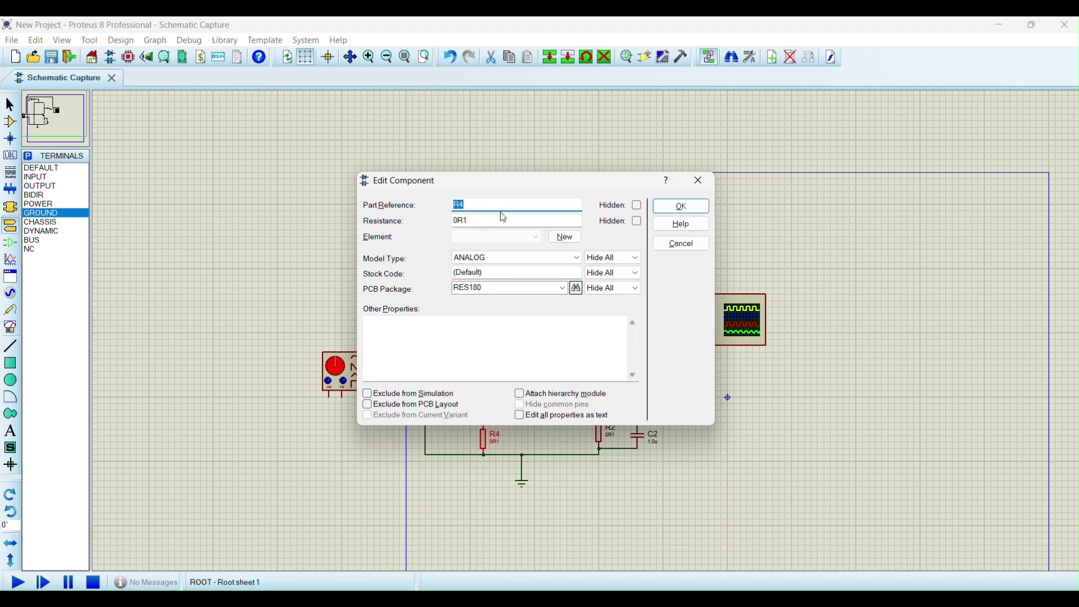
pyautogui.click(486, 222)
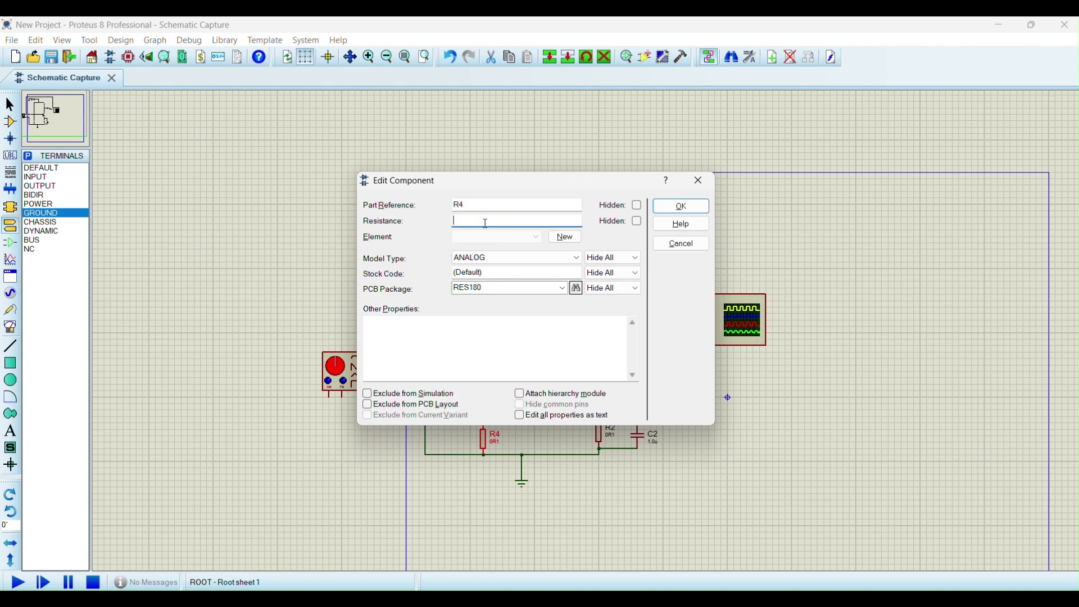
pyautogui.press('Return')
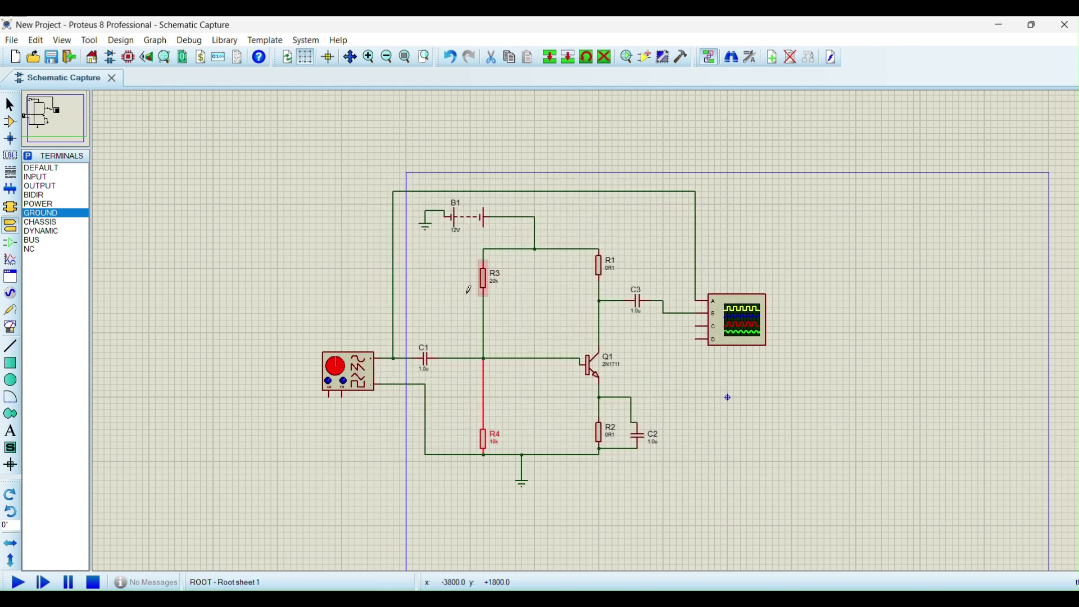
# Step: Set the capacitance of C1 to 10uf
pyautogui.rightClick(425, 359)
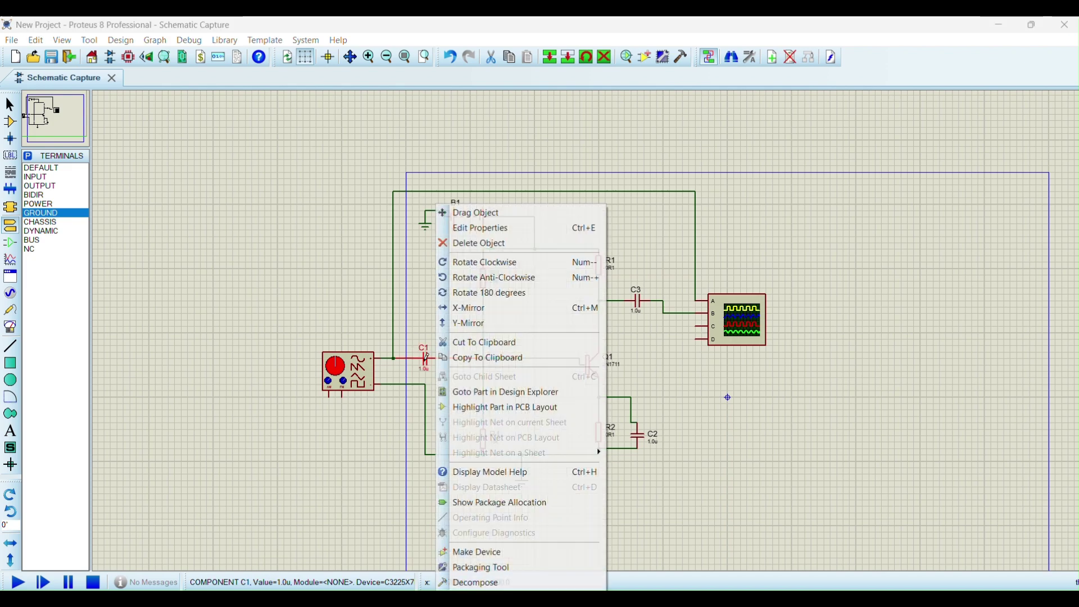
pyautogui.click(495, 228)
pyautogui.click(504, 222)
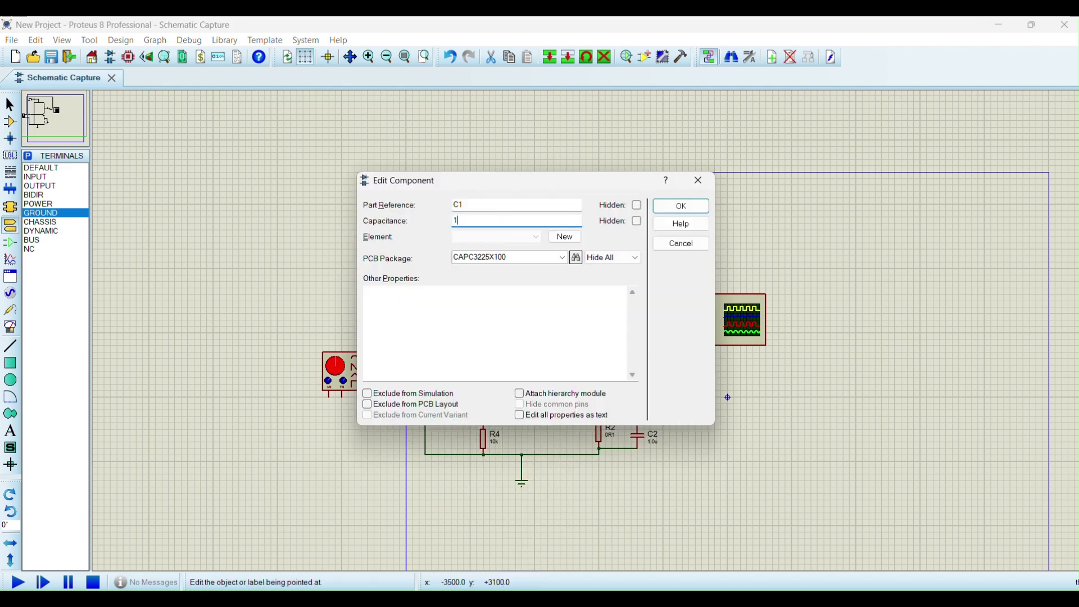
pyautogui.press('Return')
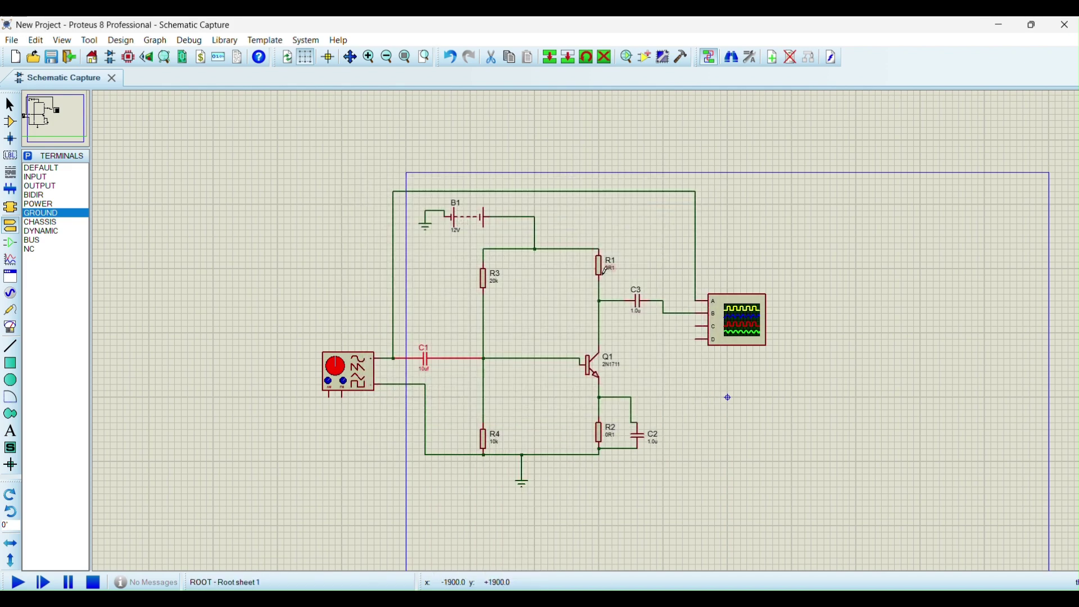
# Step: Set the resistance of R1 to 5k
pyautogui.doubleClick(605, 276)
pyautogui.click(541, 221)
pyautogui.press('BackSpace')
pyautogui.press('BackSpace')
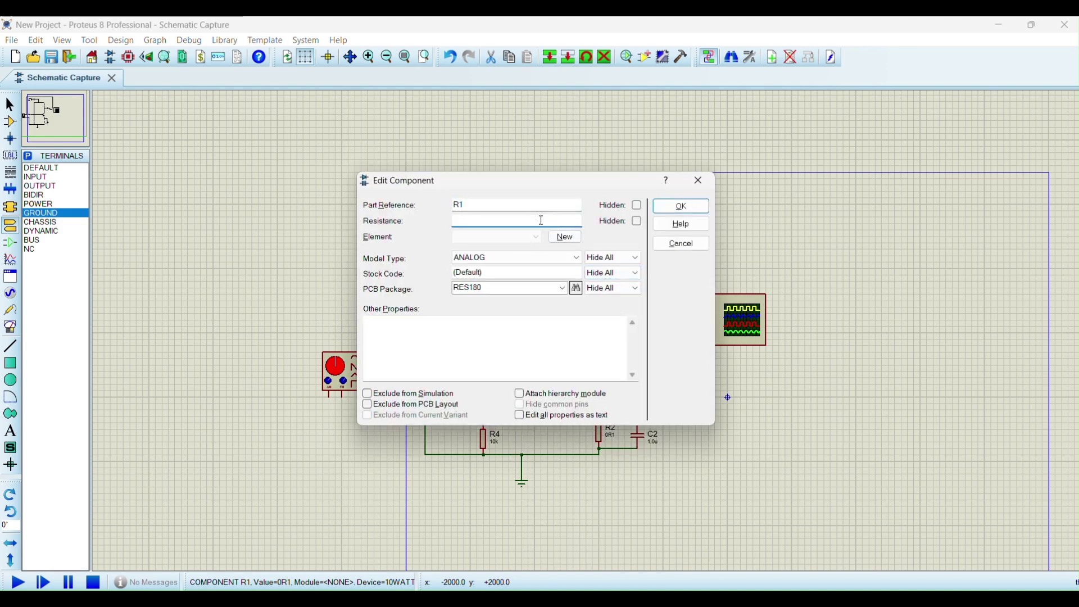
pyautogui.write('5k')
pyautogui.press('Return')
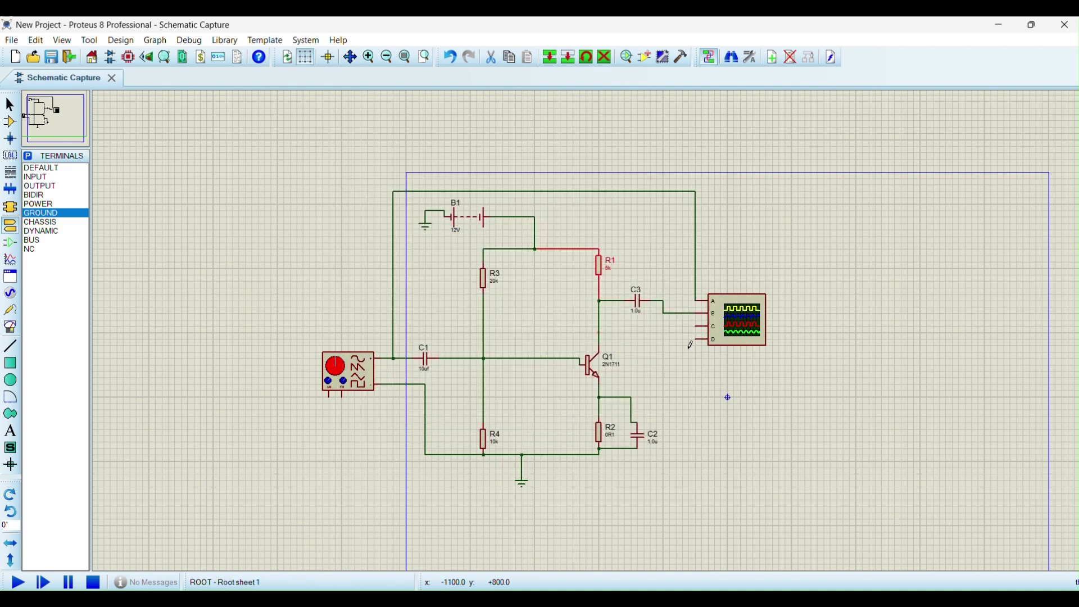
# Step: Set the resistance of R2 to 1k
pyautogui.doubleClick(601, 444)
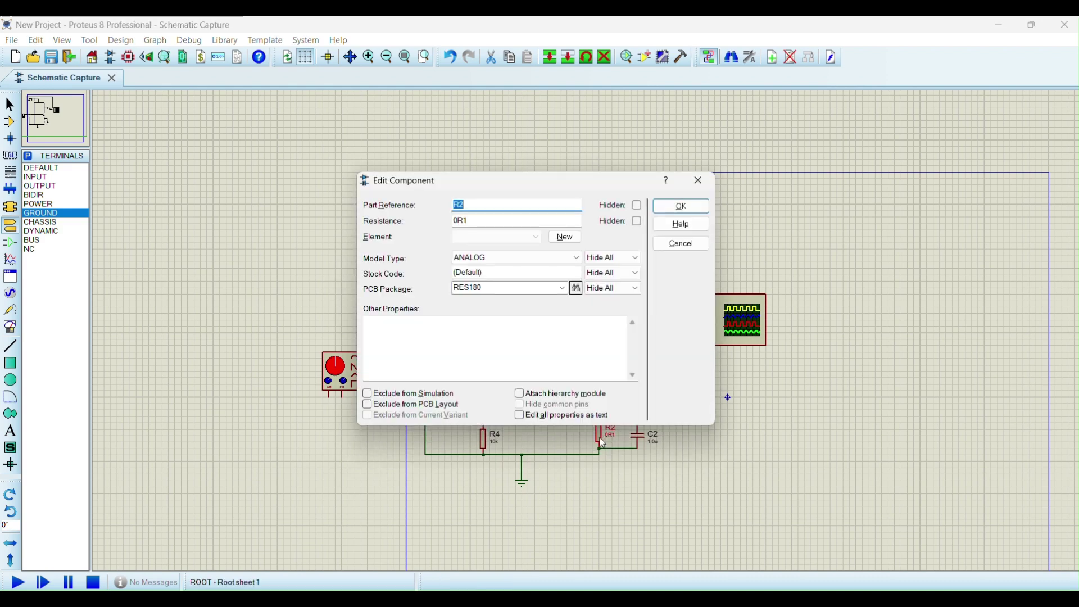
pyautogui.click(483, 219)
pyautogui.press('BackSpace')
pyautogui.press('BackSpace')
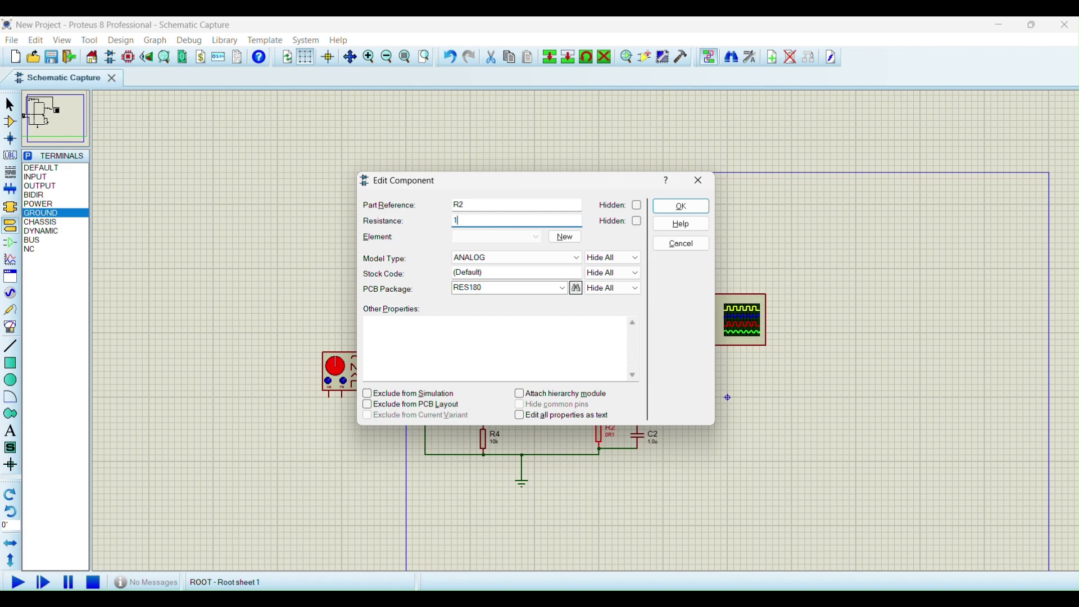
pyautogui.write('1k')
pyautogui.press('Return')
# Step: Set the capacitance of C2 to 10uf
pyautogui.rightClick(641, 436)
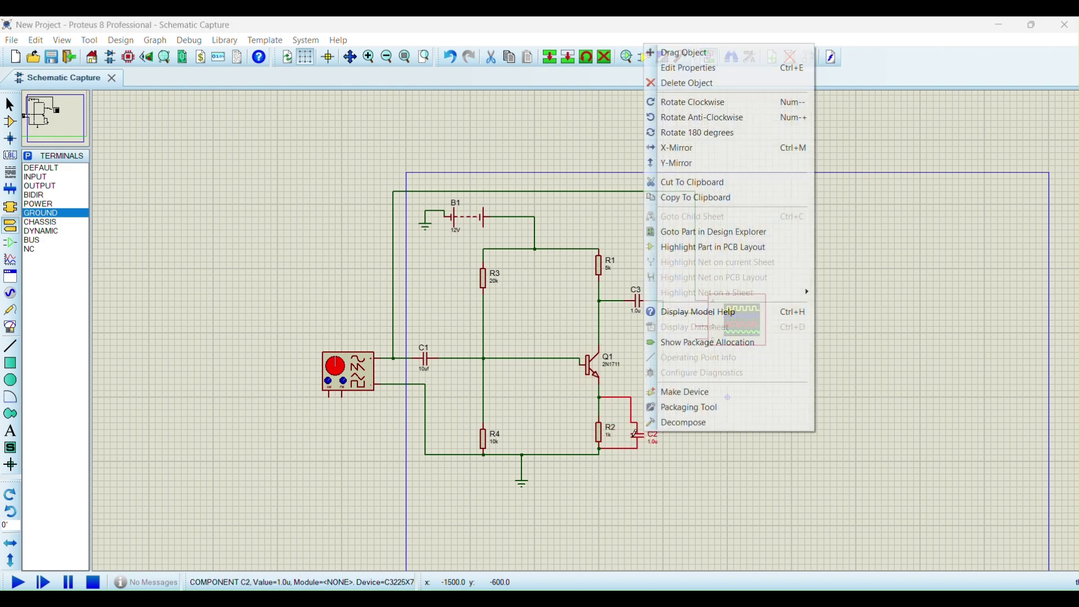
pyautogui.hotkey('ctrl', 'e')
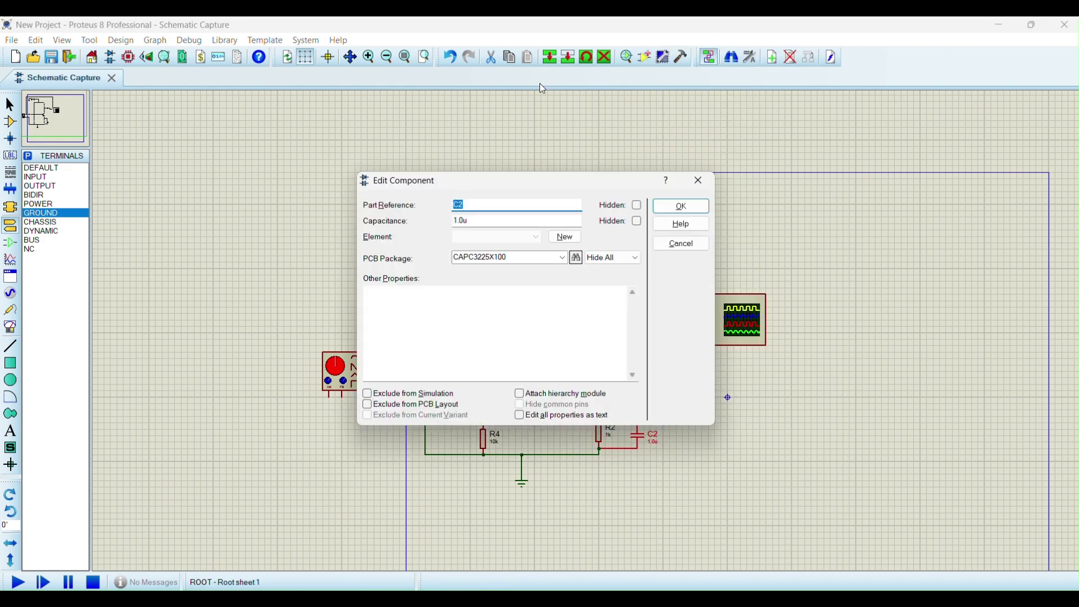
pyautogui.click(480, 222)
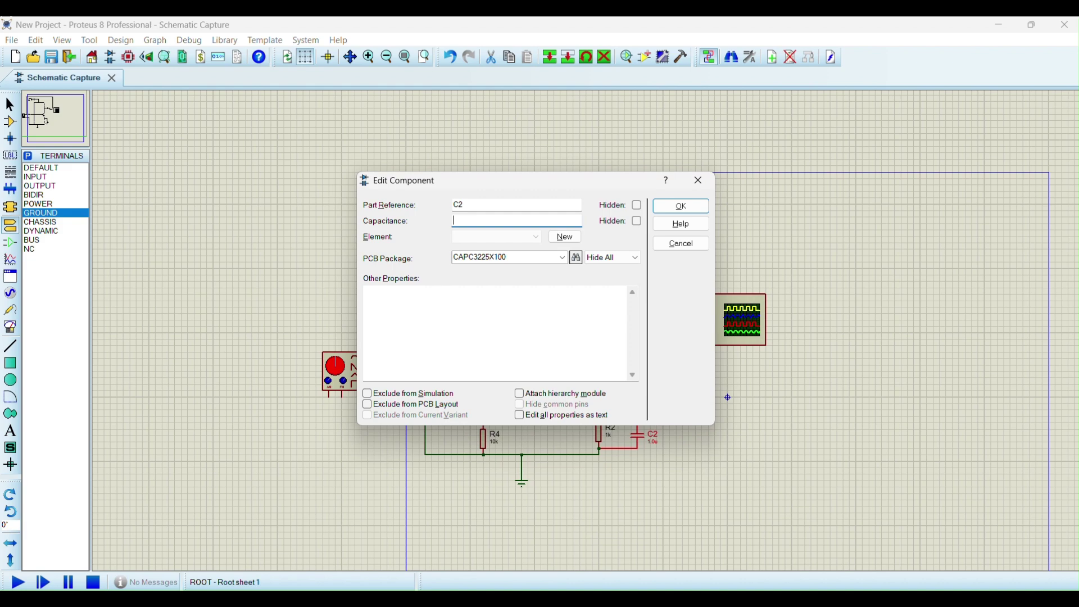
pyautogui.press('Return')
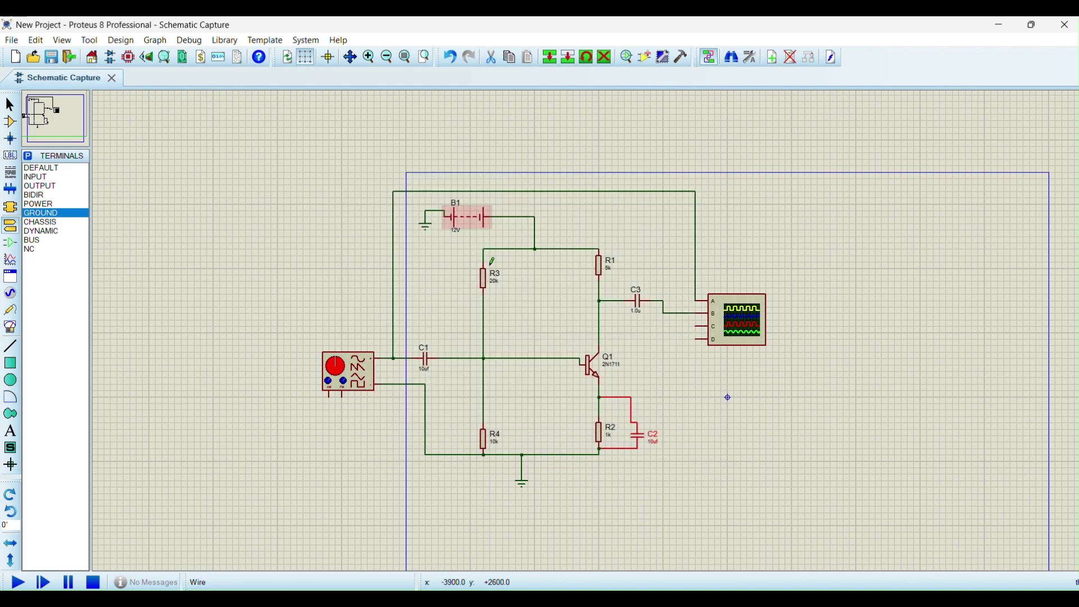
# Step: Set the capacitance of C3 to 10uf
pyautogui.rightClick(635, 302)
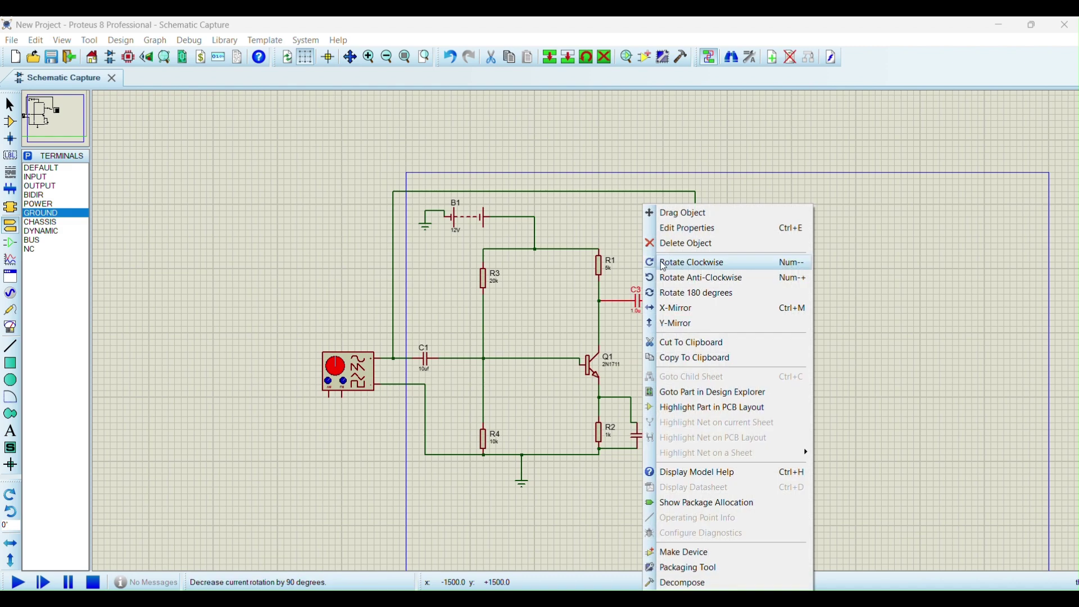
pyautogui.click(680, 229)
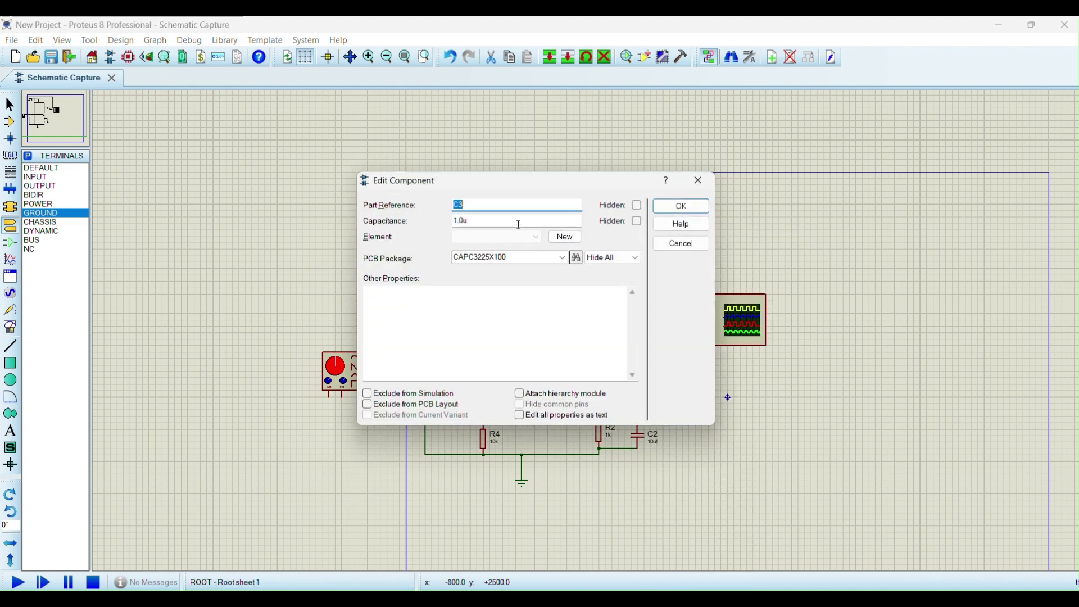
pyautogui.press('Tab')
pyautogui.write('1')
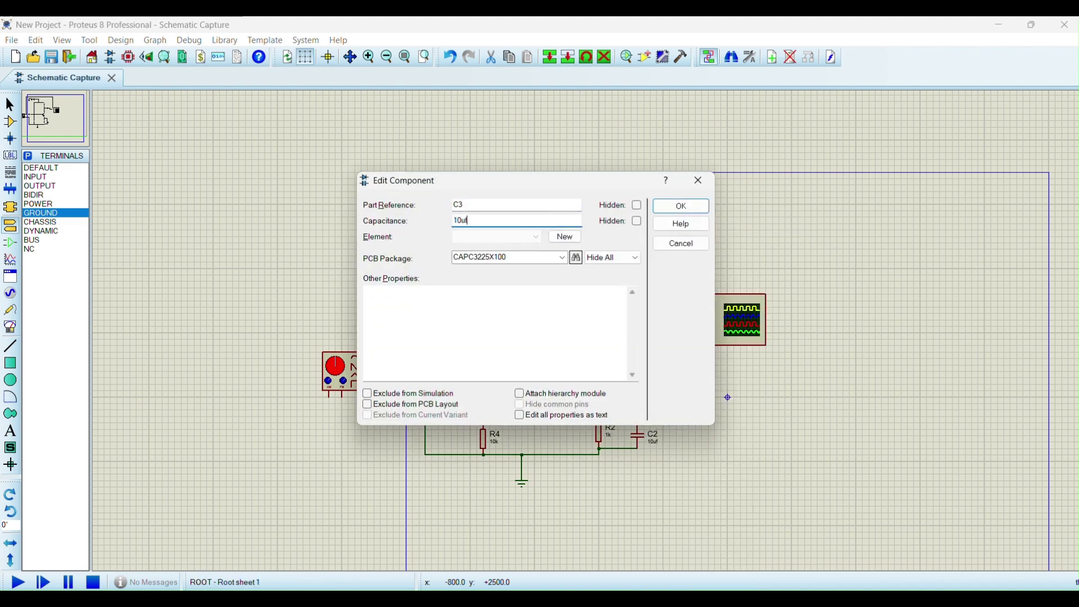
pyautogui.press('Return')
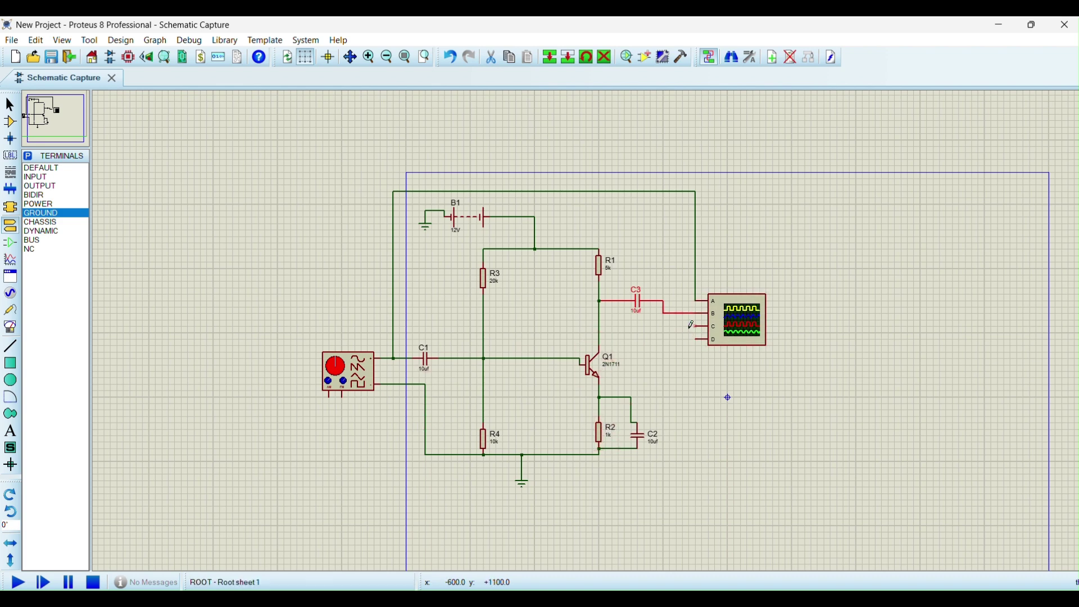
# Step: Run the simulation and move the signal generator window up, clear of most of the oscilloscope display
pyautogui.click(315, 427)
pyautogui.click(18, 583)
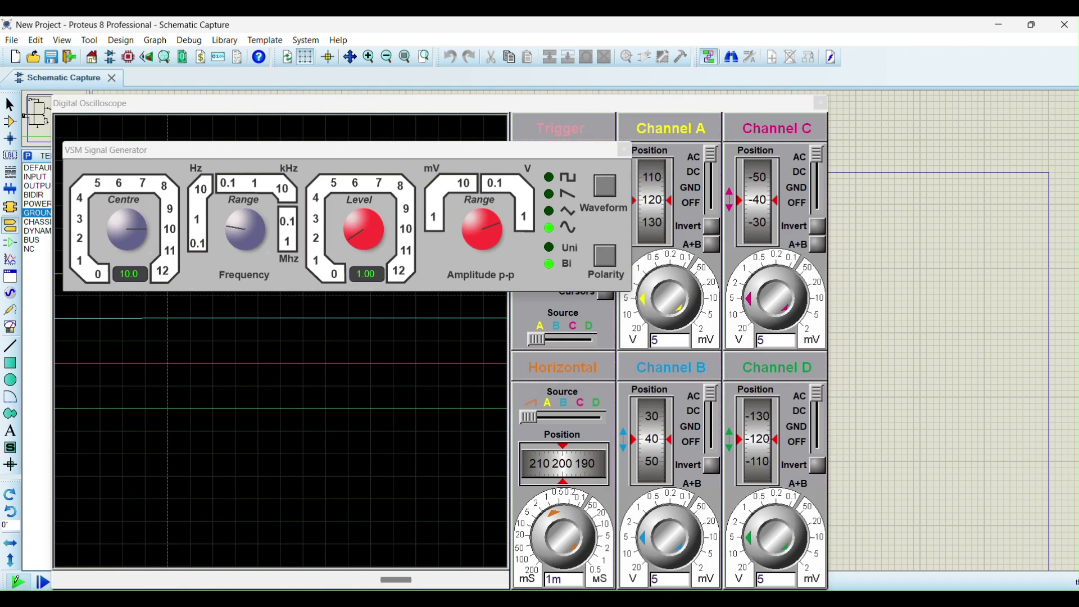
pyautogui.moveTo(242, 139); pyautogui.dragTo(300, 4)
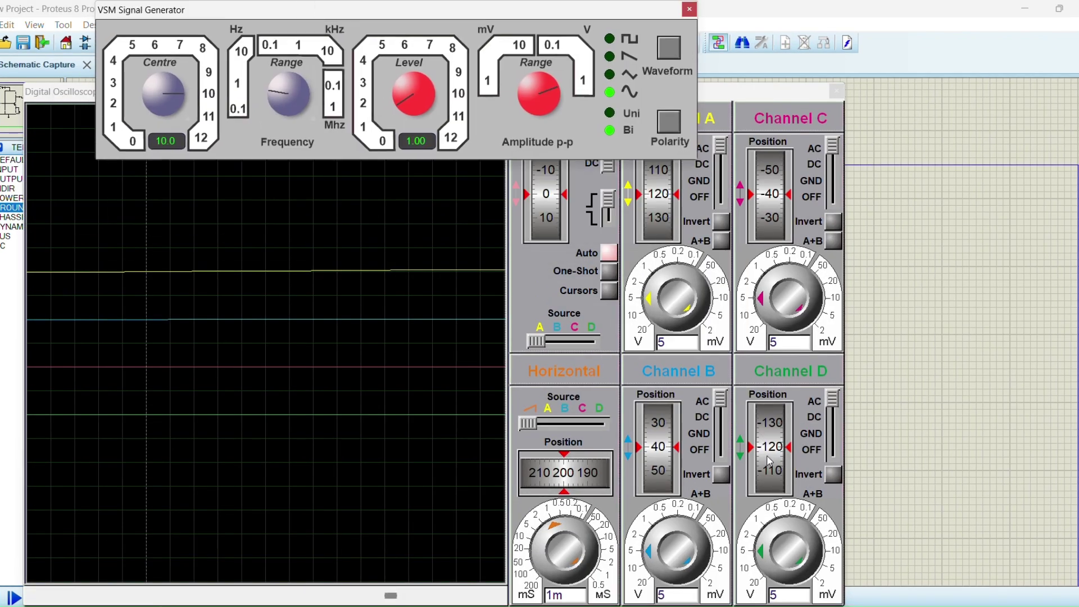
# Step: Switch oscilloscope channels C and D off and set channel A's scale to 1 V per division
pyautogui.click(830, 201)
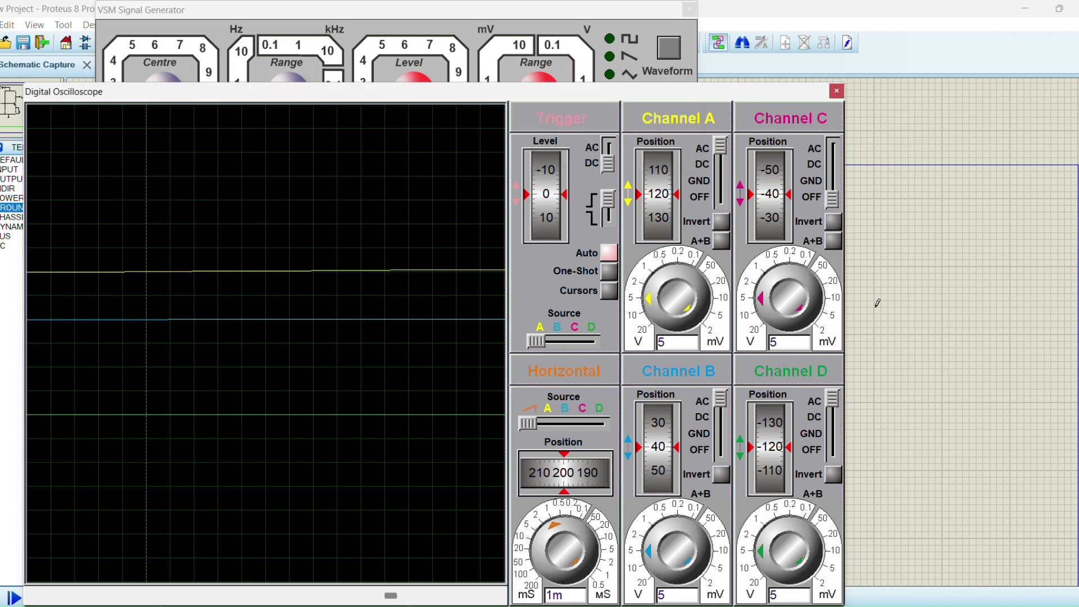
pyautogui.click(834, 450)
pyautogui.click(659, 281)
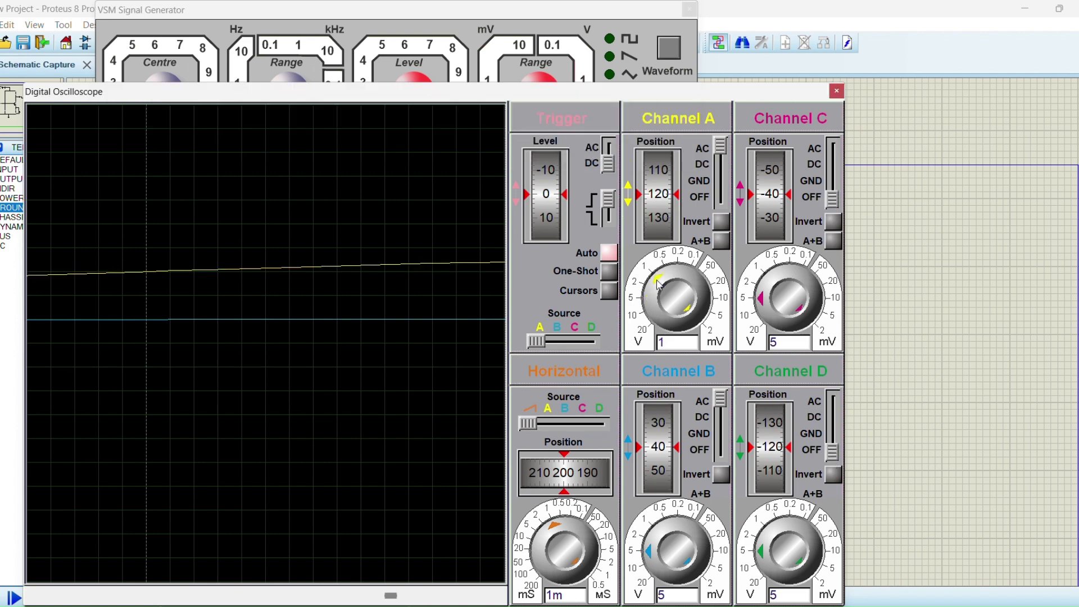
# Step: Raise the signal generator's frequency range so that it outputs 100 Hz
pyautogui.click(323, 37)
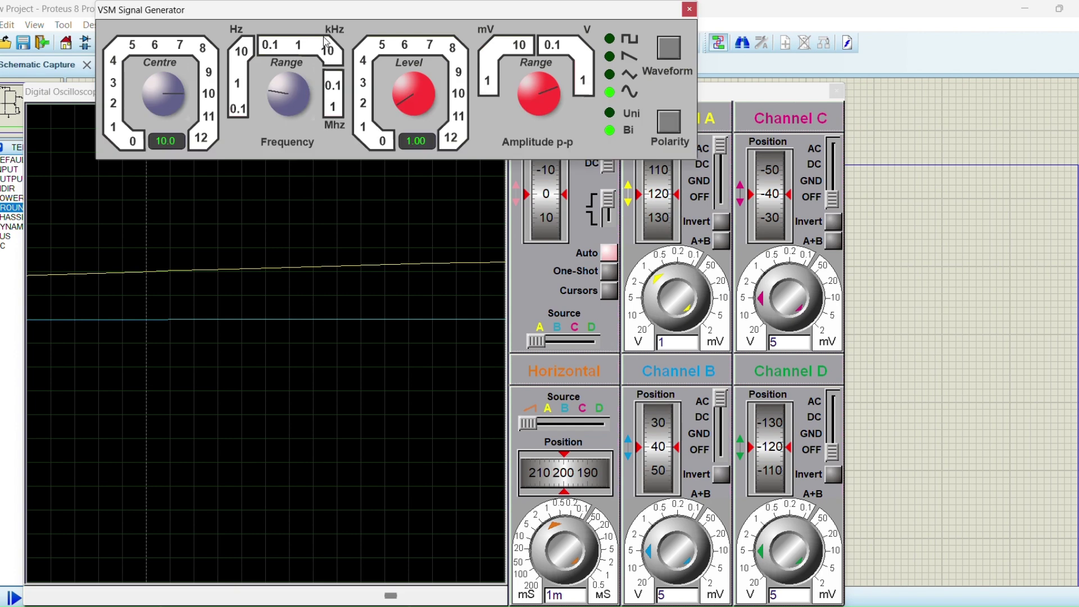
pyautogui.click(278, 83)
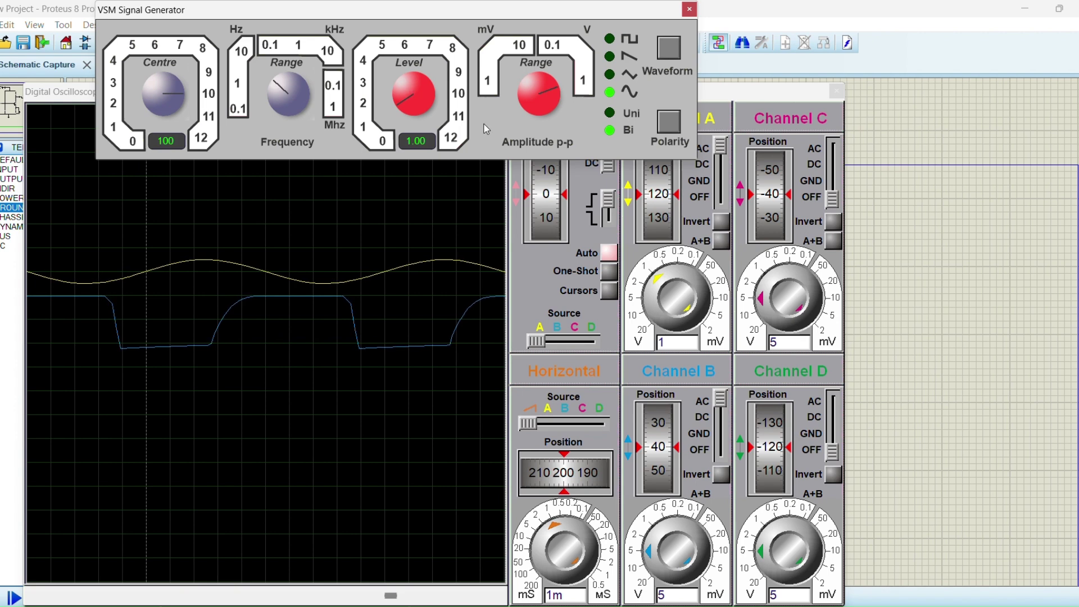
# Step: Adjust the oscilloscope traces: channel A to 0.2 V at position about 185, channel B to 2 V, and horizontal position about 295
pyautogui.click(662, 272)
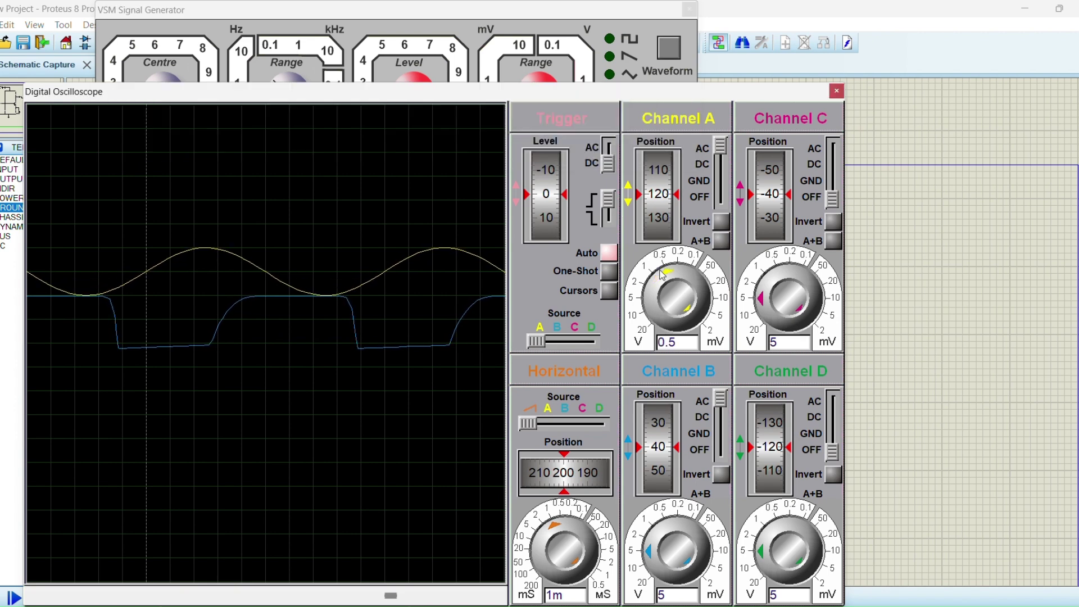
pyautogui.moveTo(652, 213); pyautogui.dragTo(653, 191)
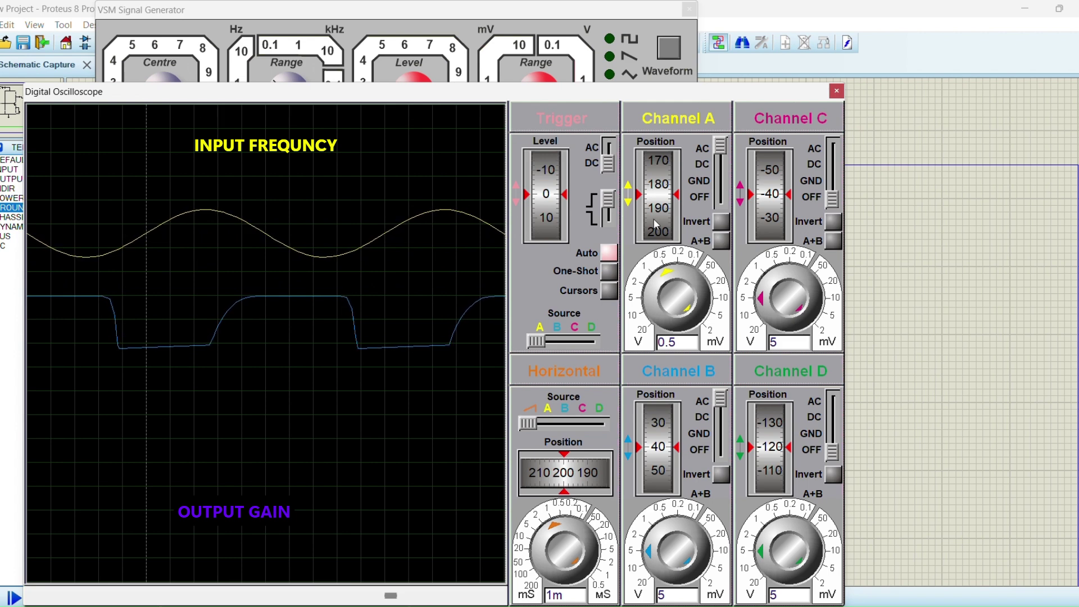
pyautogui.click(700, 274)
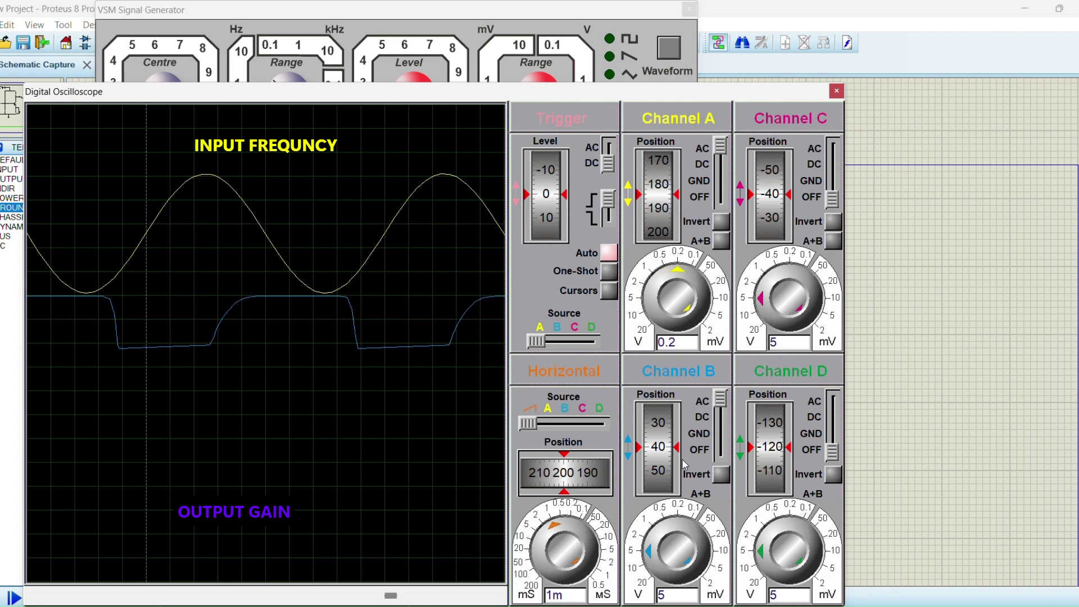
pyautogui.click(649, 537)
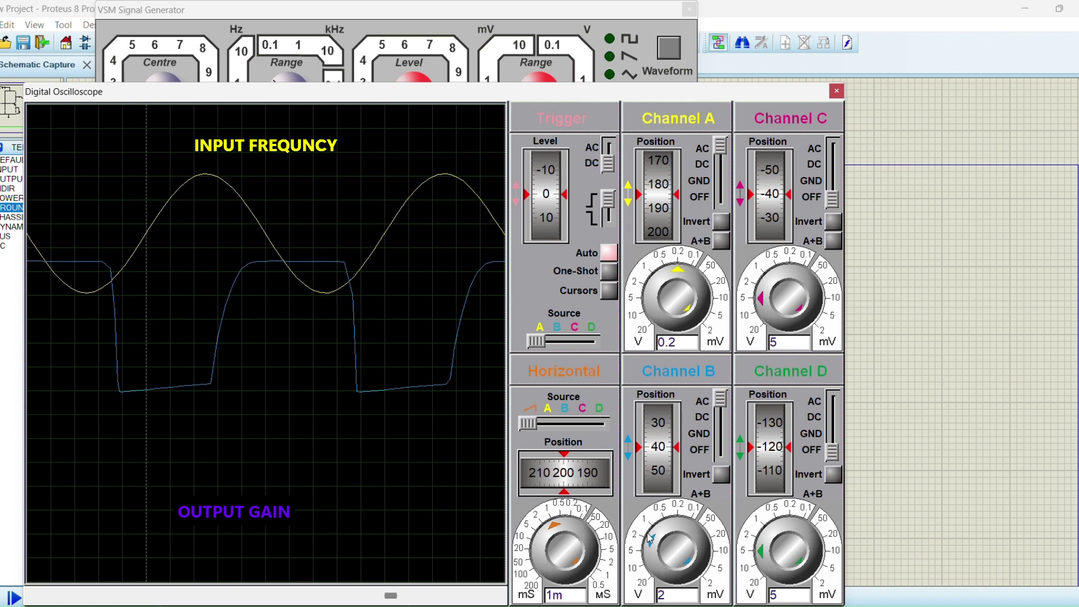
pyautogui.moveTo(593, 490)
pyautogui.mouseDown()
pyautogui.moveTo(564, 484)
pyautogui.moveTo(613, 483)
pyautogui.mouseUp()
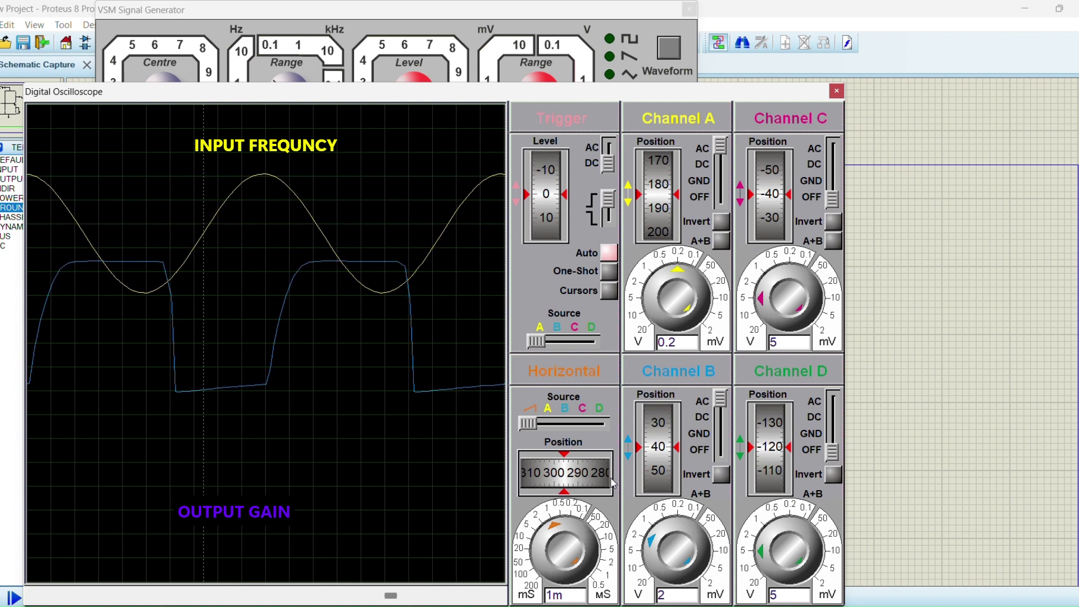
# Step: Set the generator's frequency to 1 kHz and adjust the oscilloscope display to a 0.2 ms timebase with channel A at 0.5 V
pyautogui.click(286, 83)
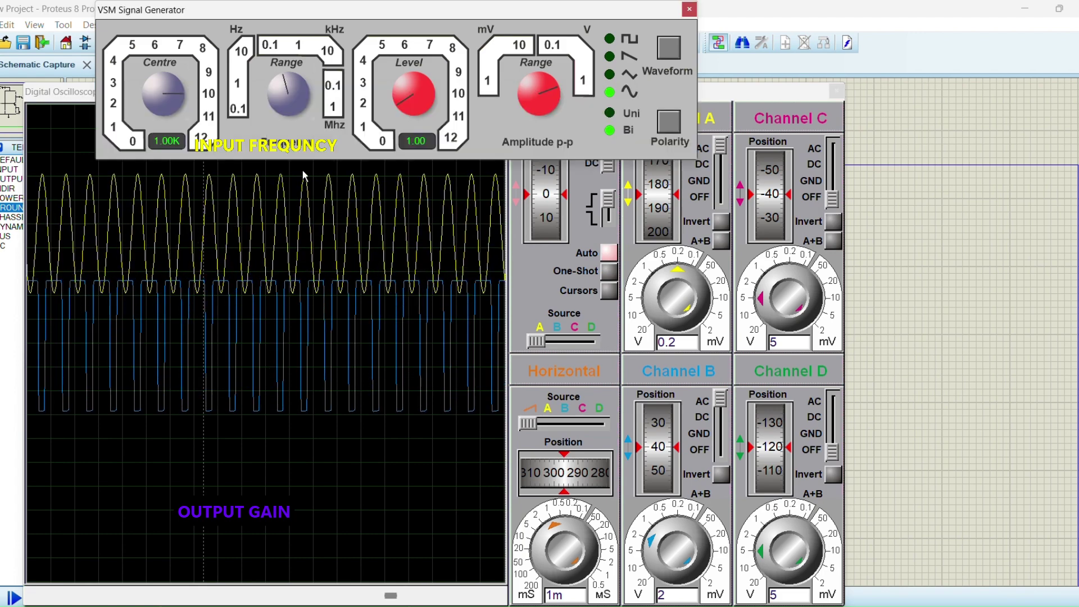
pyautogui.click(550, 529)
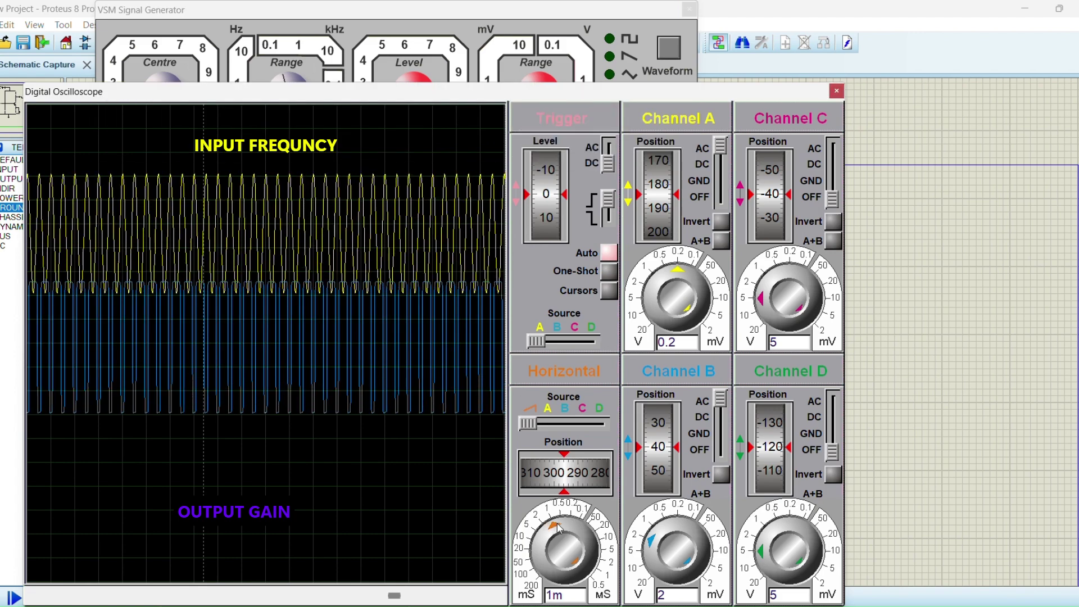
pyautogui.click(569, 528)
pyautogui.click(568, 528)
pyautogui.click(569, 529)
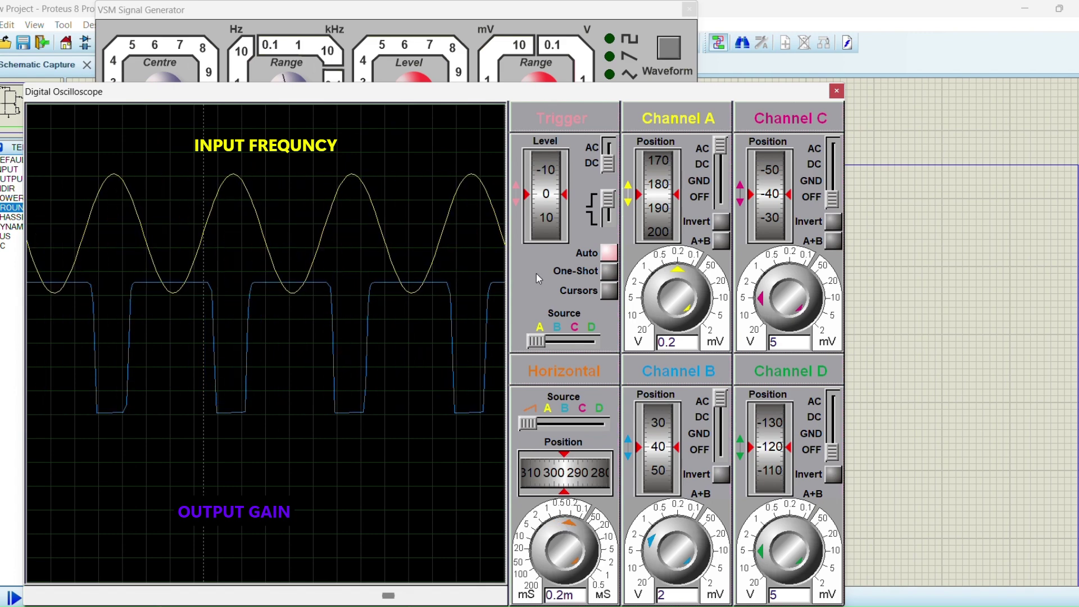
pyautogui.click(672, 280)
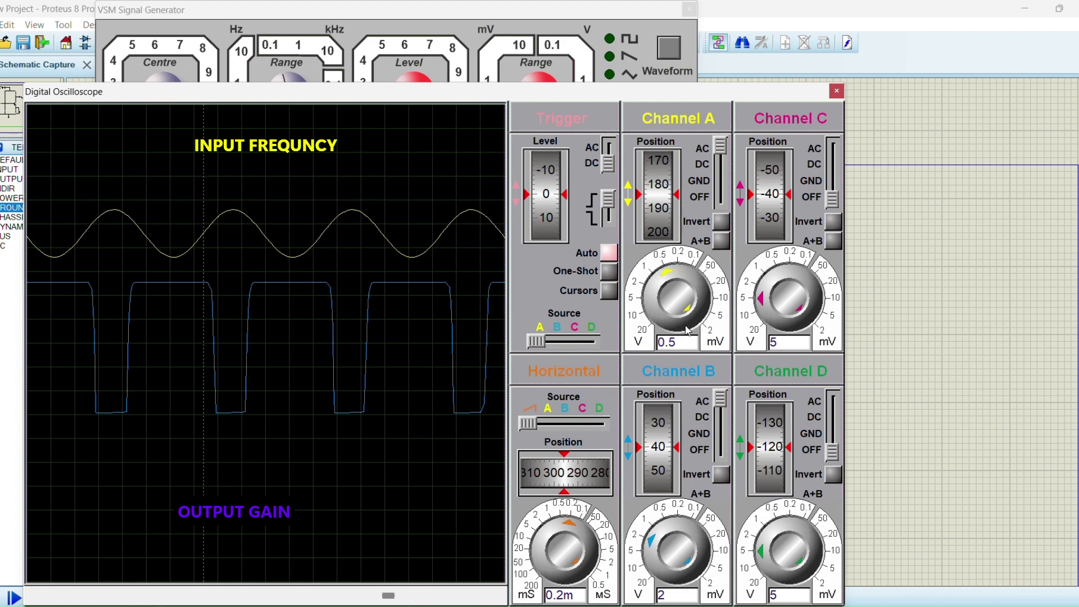